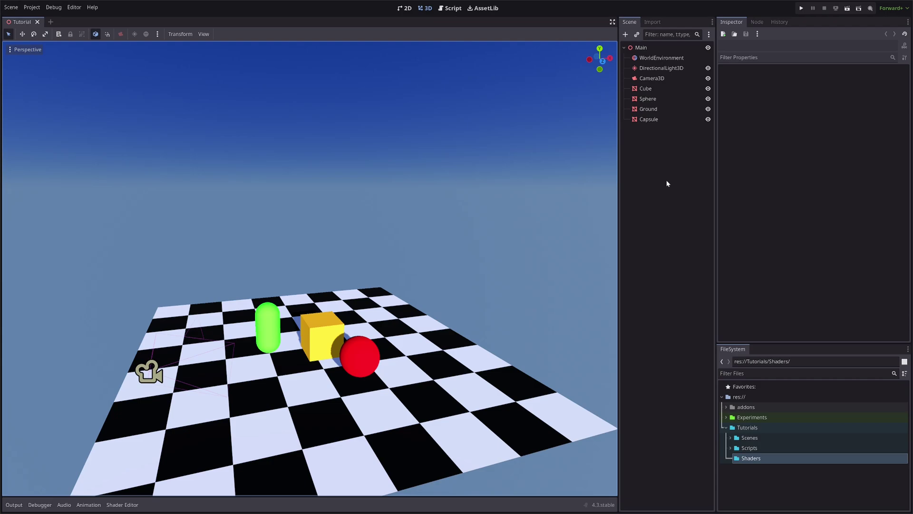
Step: Add a MeshInstance3D node as a child of Main
left_click(654, 46)
key("ctrl+a")
type("mesh")
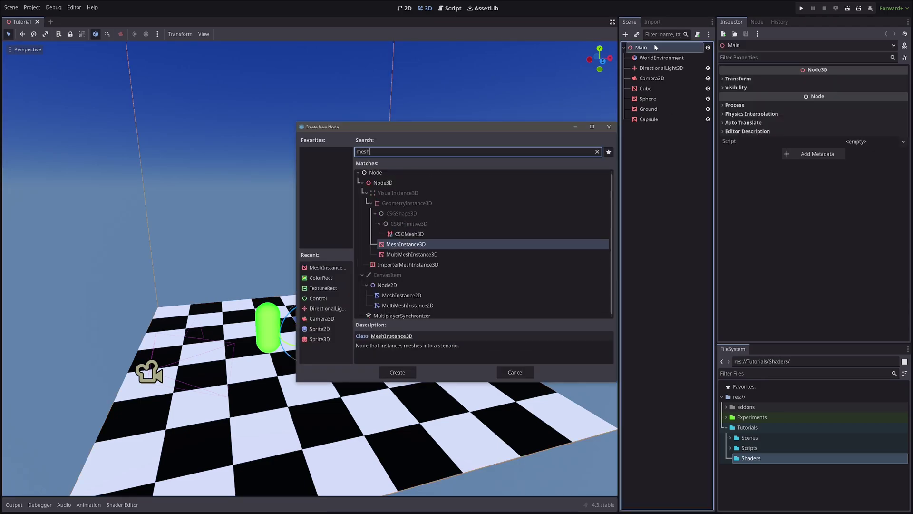
key("Return")
Step: Rename the node Crosshair and give it a new QuadMesh
key("F2")
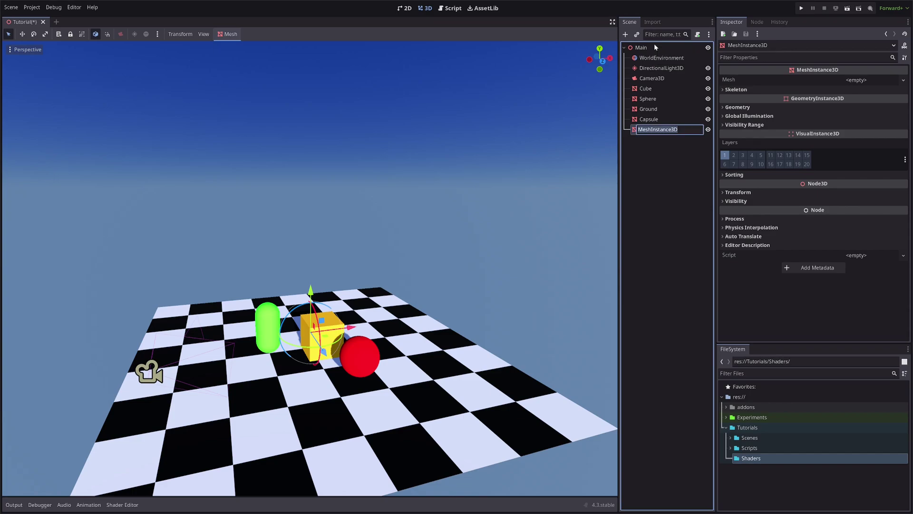
type("Crosshair")
key("Return")
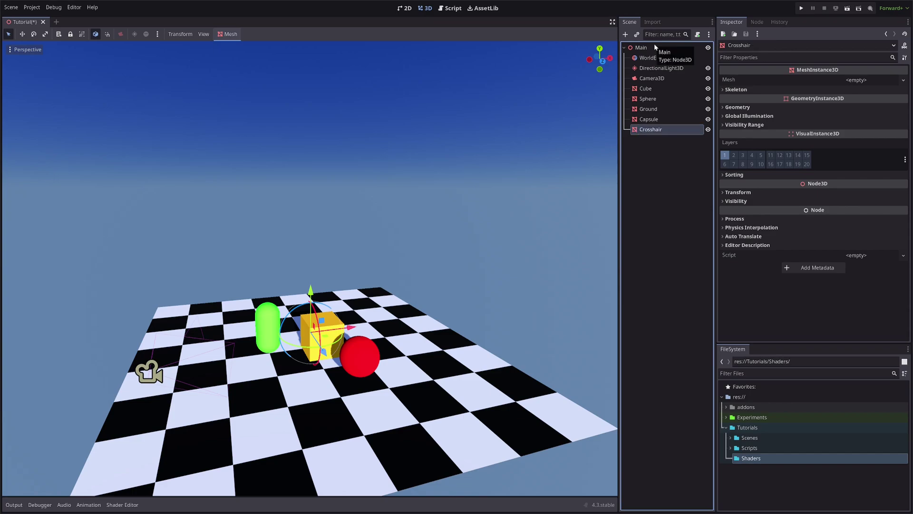
left_click(856, 80)
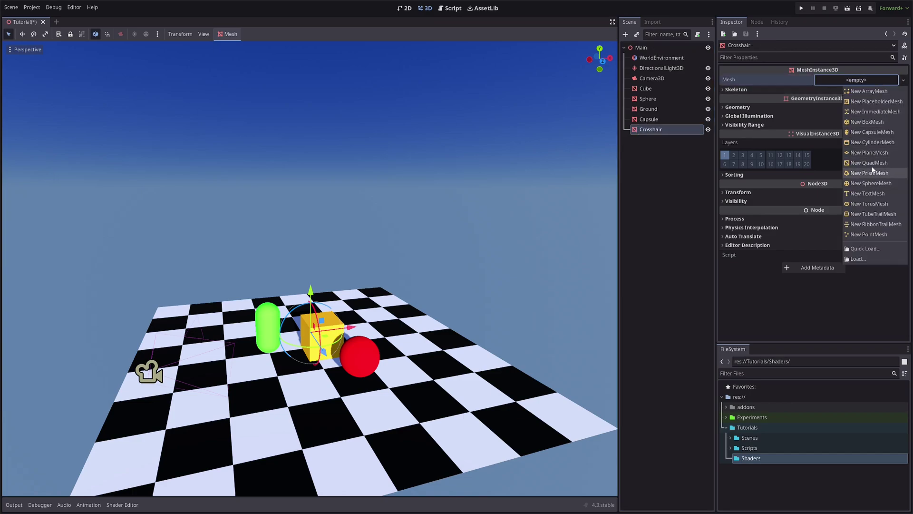
left_click(870, 163)
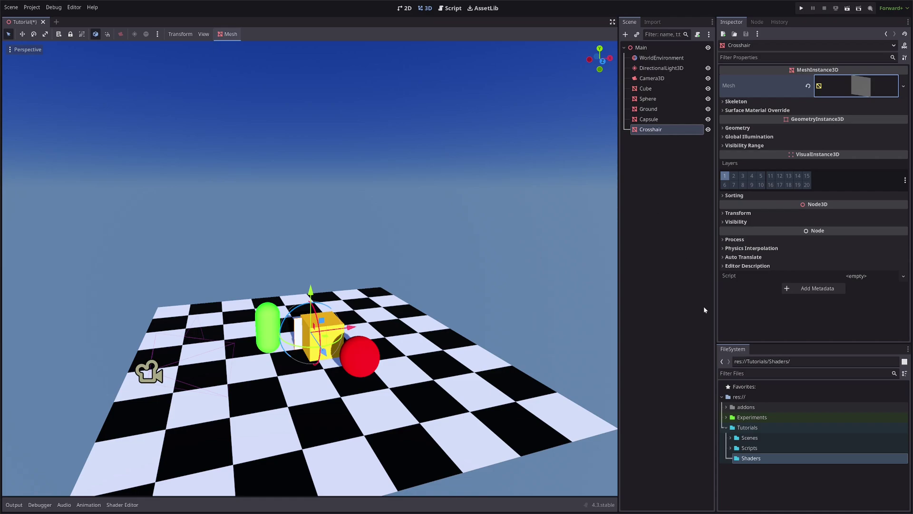
Step: Start a new VisualShader resource in the Shaders folder
right_click(746, 457)
mouse_move(809, 345)
left_click(871, 374)
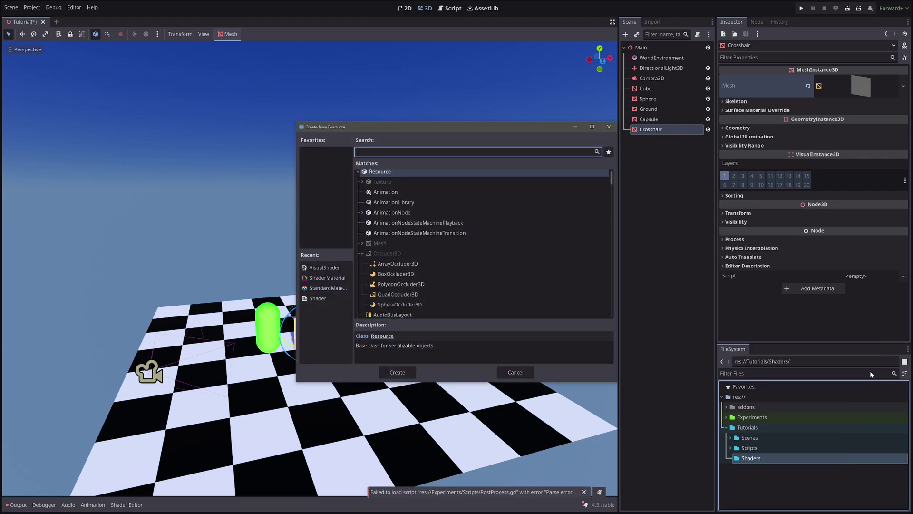
type("visual")
key("Return")
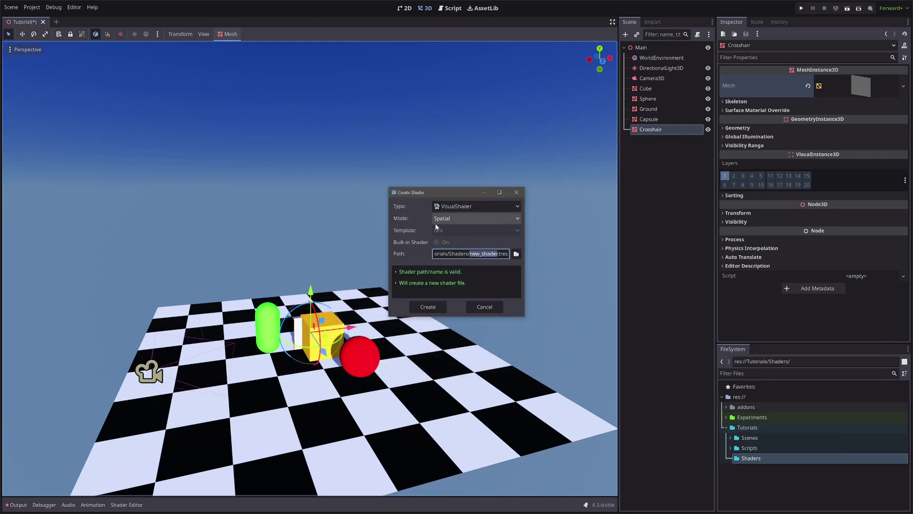
Step: Save it as Scope.tres and enable its Unshaded flag
type("Scope")
key("Return")
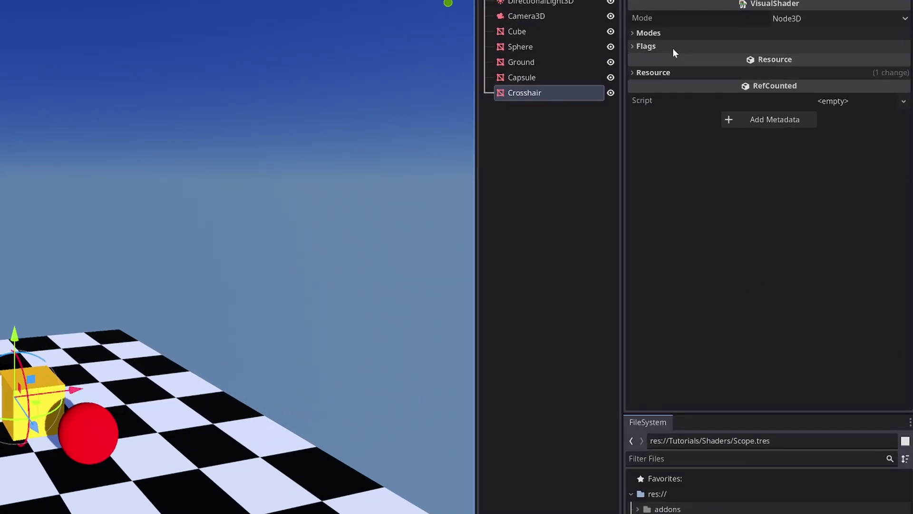
left_click(749, 100)
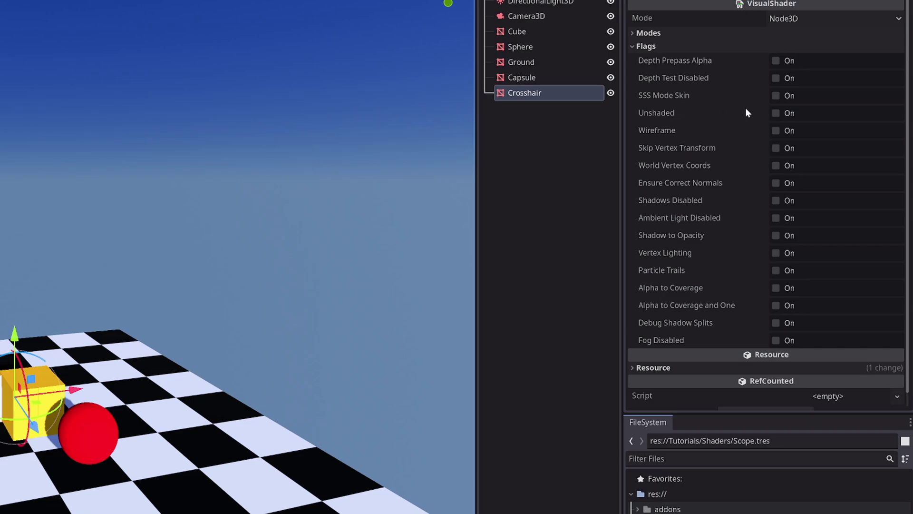
left_click(787, 113)
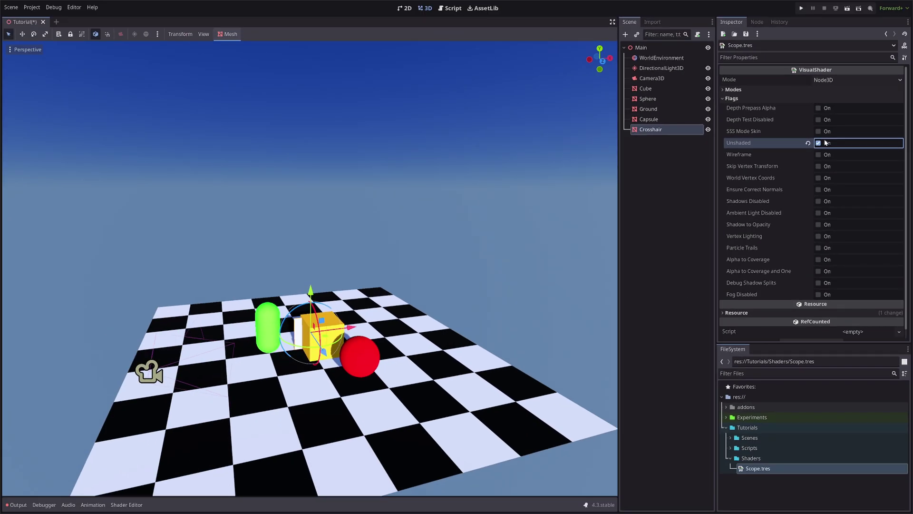
Step: Create a ShaderMaterial resource saved as Scope.material in the Shaders folder
right_click(754, 458)
mouse_move(780, 344)
left_click(866, 375)
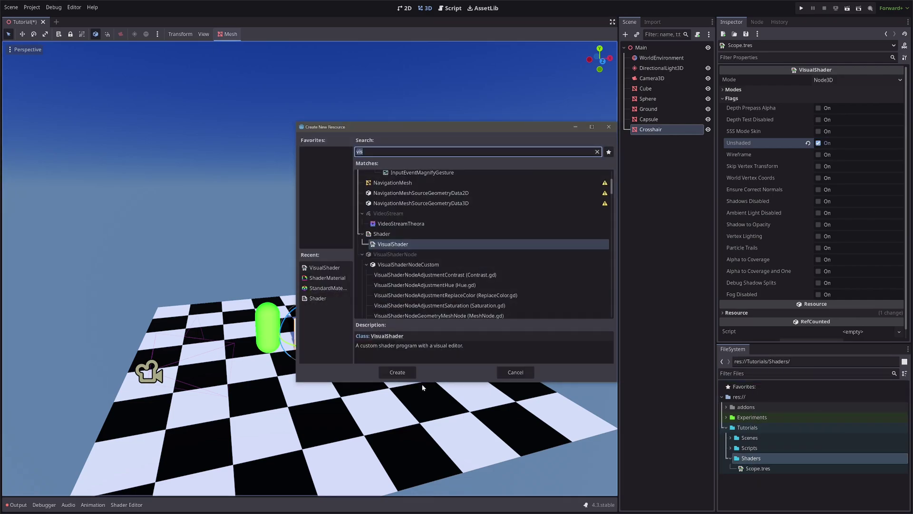
double_click(343, 280)
type("Scope.tres")
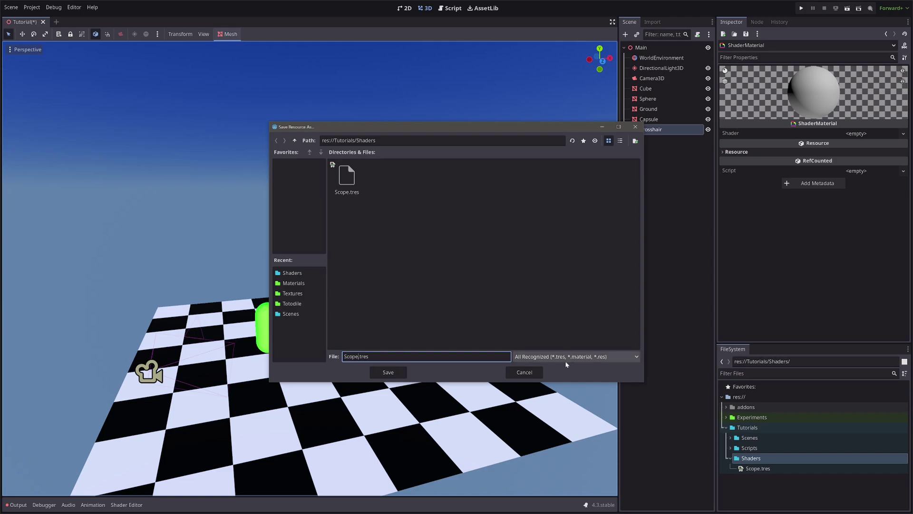
left_click(571, 356)
left_click(573, 389)
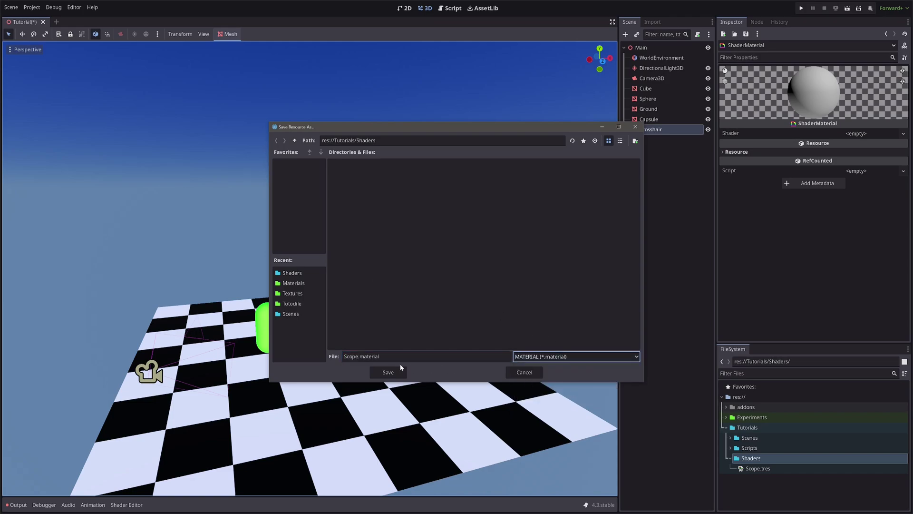
left_click(388, 371)
Step: Assign Scope.tres as its shader and apply it as Crosshair's Material Override
left_click_drag(757, 478, 833, 135)
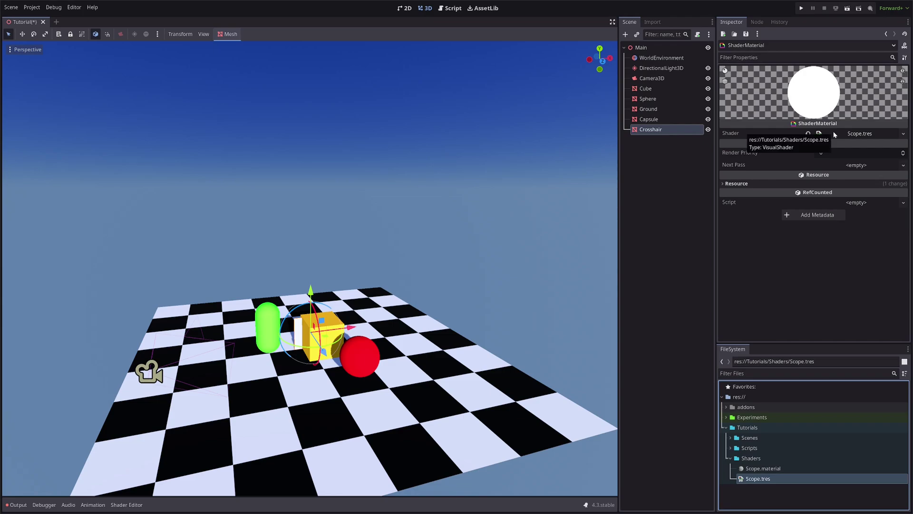
left_click_drag(756, 466, 665, 132)
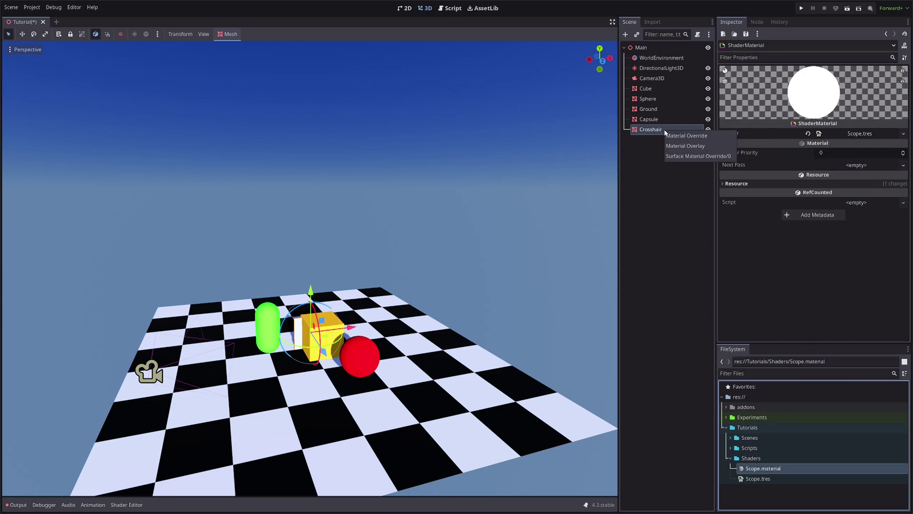
left_click(687, 136)
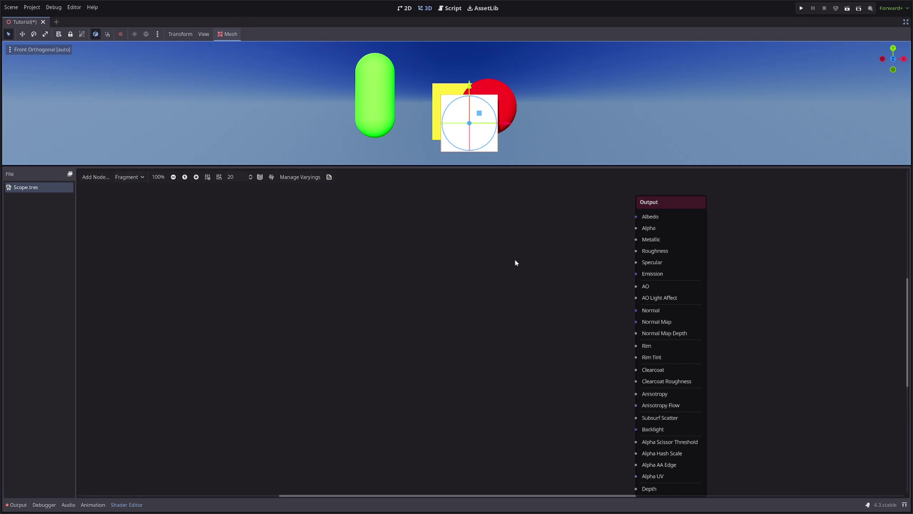
Step: Add a Texture2D node with source Screen and wire its color into Albedo
right_click(472, 208)
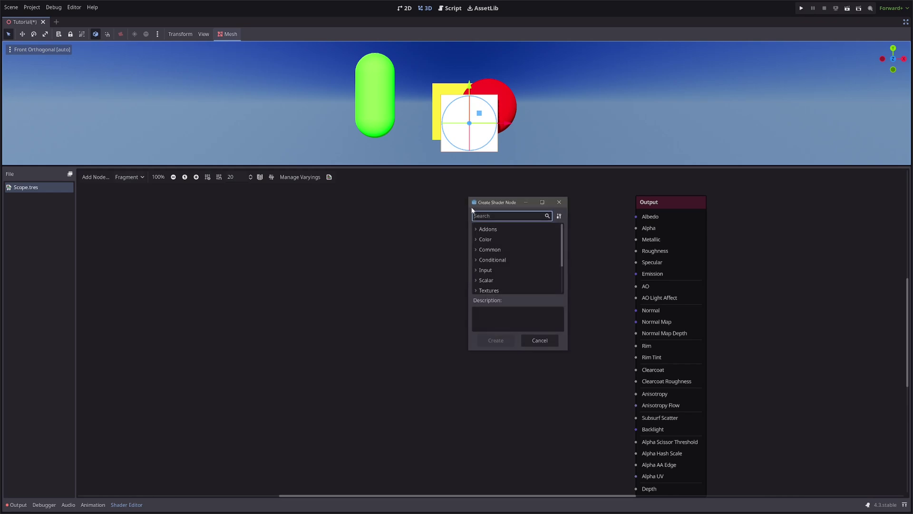
type("tex")
key("Down")
key("Down")
key("Down")
key("Down")
key("Return")
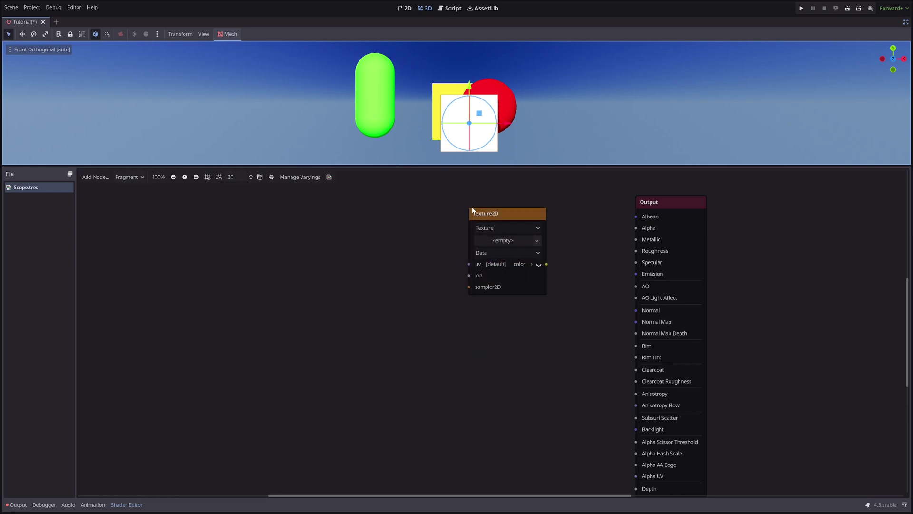
left_click(506, 228)
left_click(501, 249)
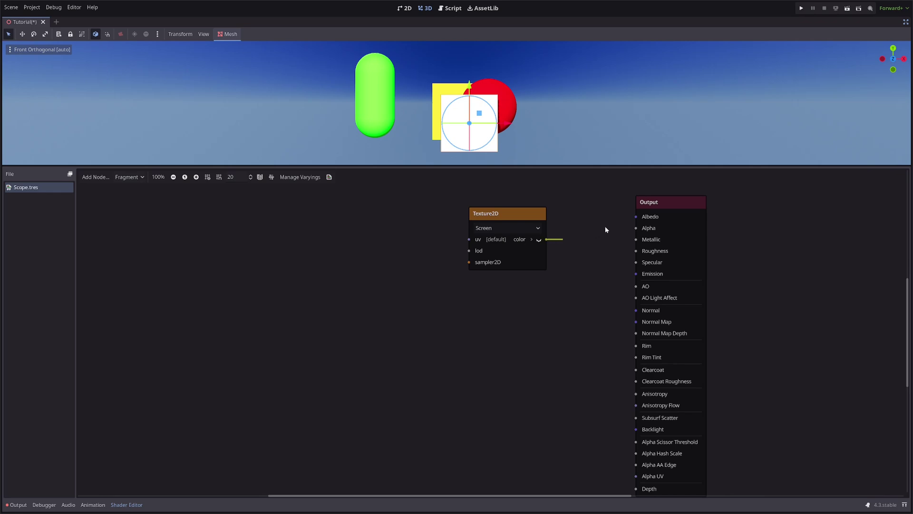
left_click_drag(606, 229, 636, 216)
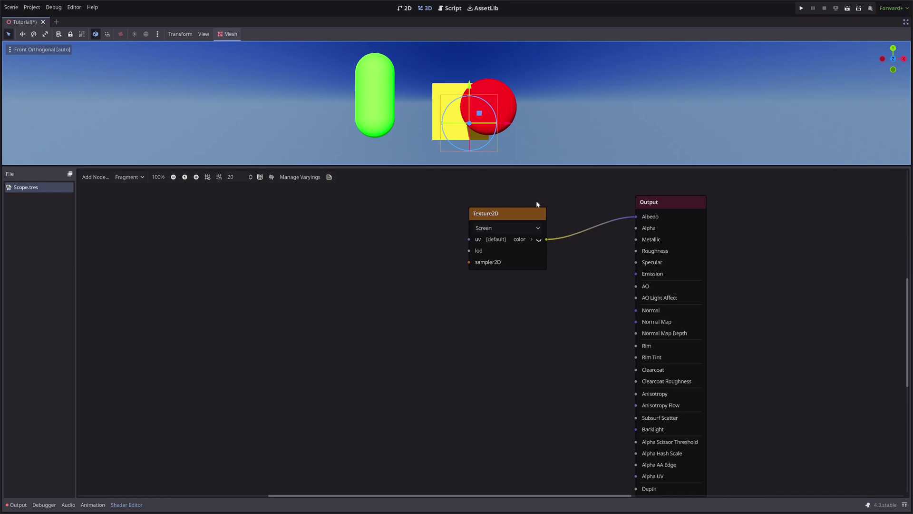
Step: Add a screen_uv Input node to the left of the texture
right_click(359, 212)
type("screen_uv")
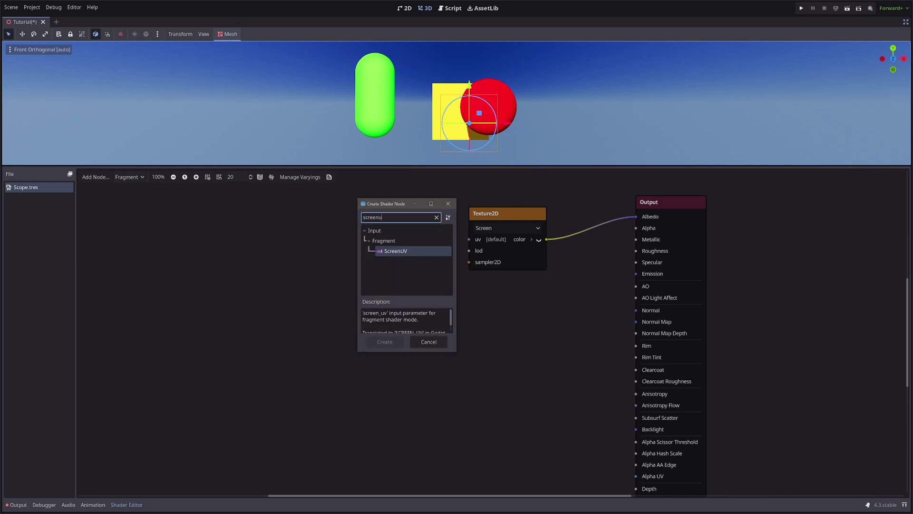
key("Return")
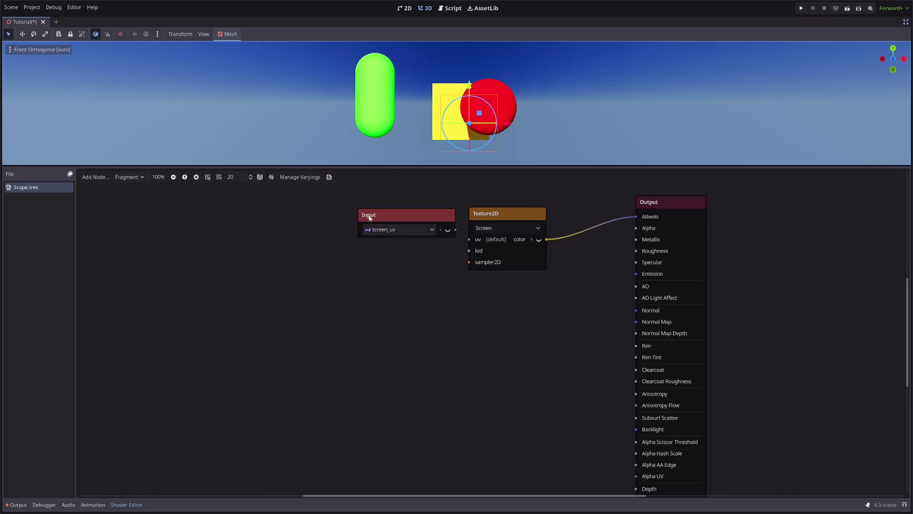
left_click_drag(395, 217, 286, 217)
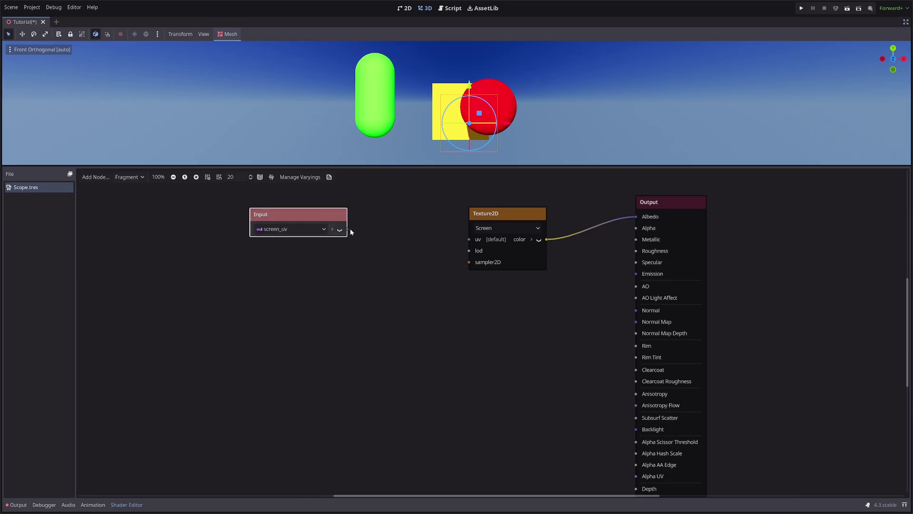
Step: Multiply screen_uv by a VectorOp with b 0.8,0.8 and feed it into Texture2D uv
left_click_drag(347, 228, 386, 244)
type("mul")
scroll(428, 305, "down", 2)
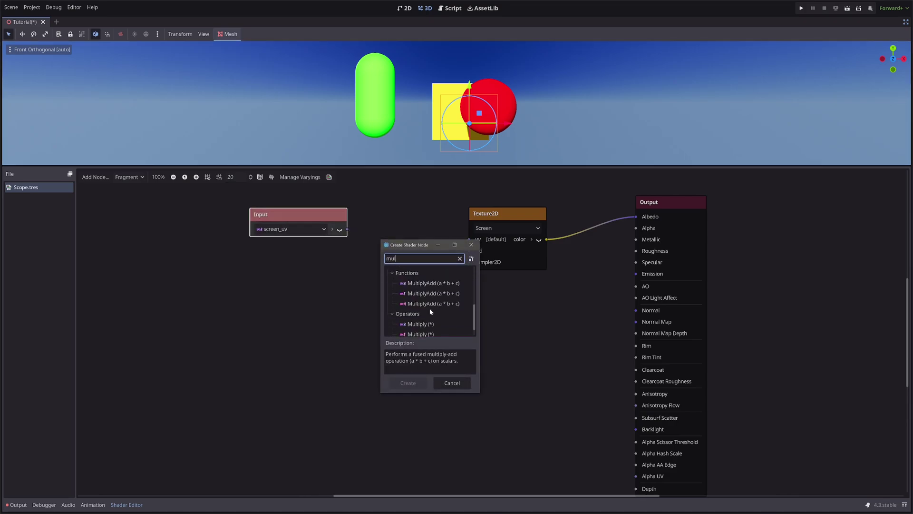
double_click(418, 306)
left_click_drag(427, 255, 411, 215)
left_click(376, 264)
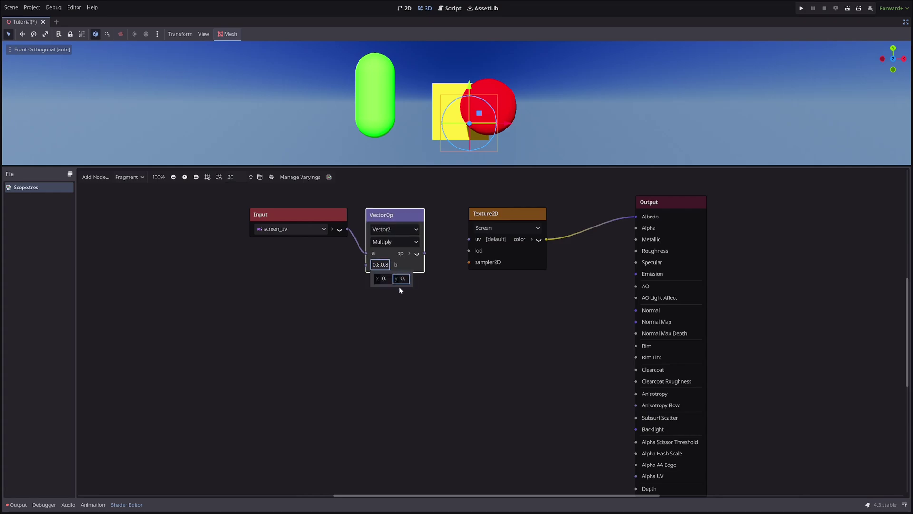
left_click(426, 256)
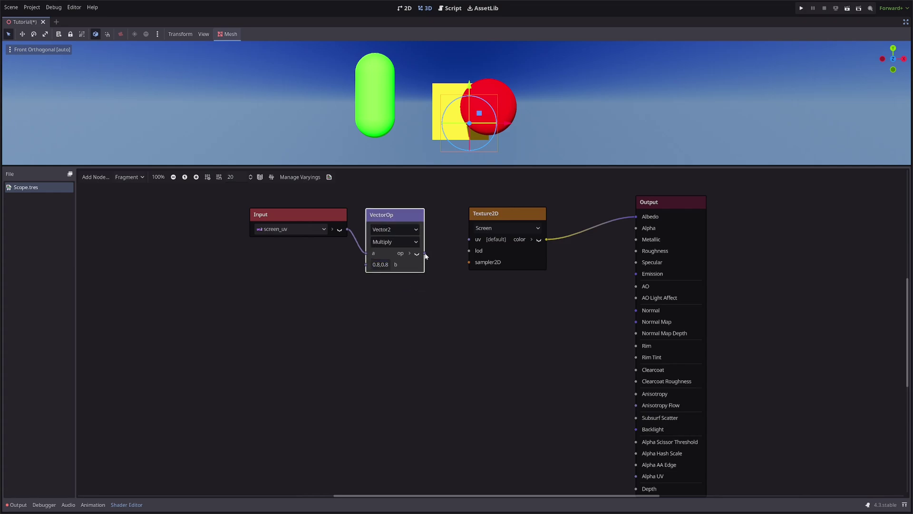
left_click_drag(466, 238, 469, 239)
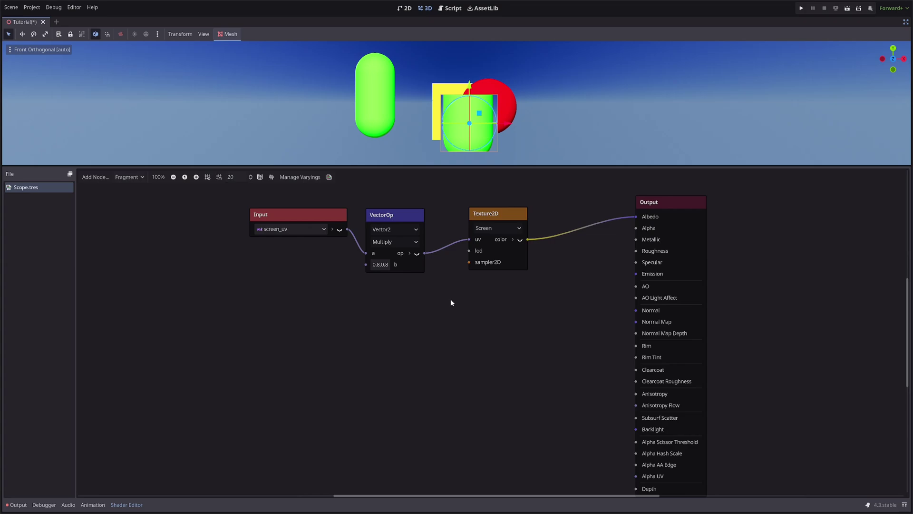
Step: Add a FloatParameter node and name it Zoom
right_click(207, 333)
type("floatparam")
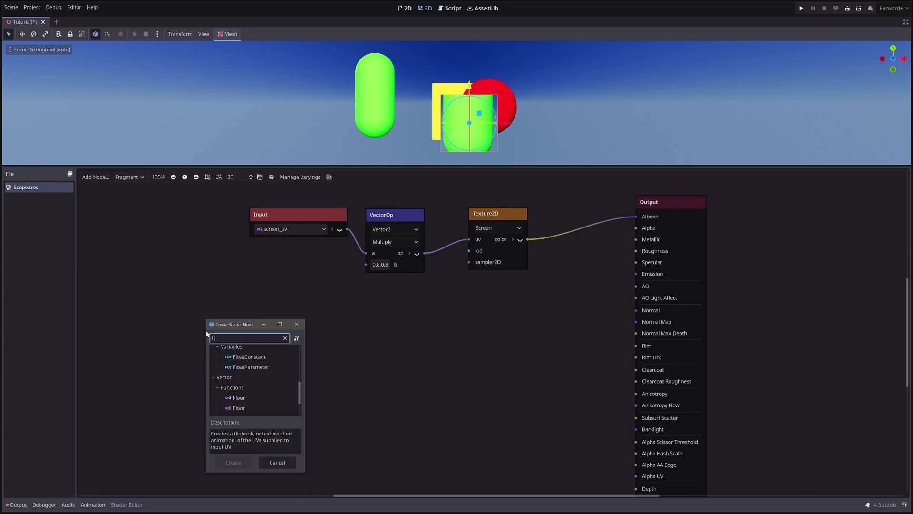
key("Return")
left_click(247, 349)
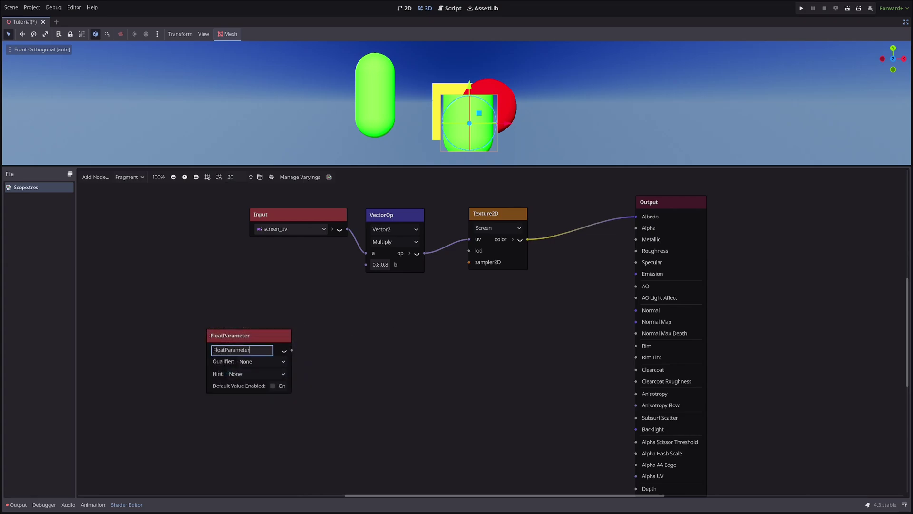
key("ctrl+a")
key("BackSpace")
type("Zoom")
key("Return")
Step: Set Zoom's hint to Range with Min 1, Max 5, and enable its default value
left_click(259, 371)
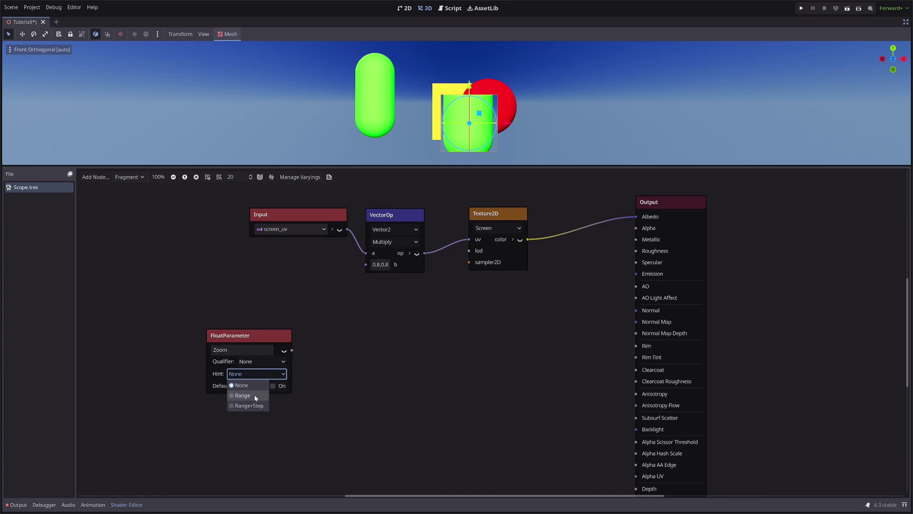
left_click(254, 394)
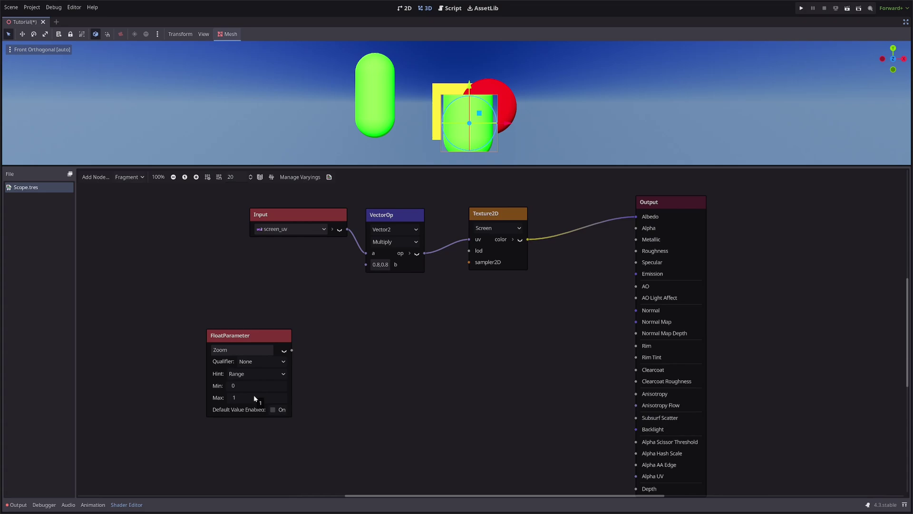
left_click(255, 385)
type("1")
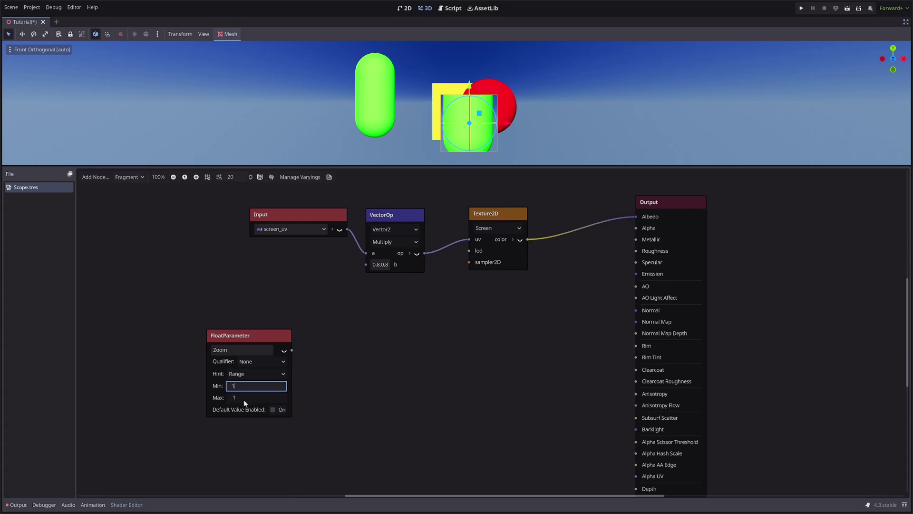
left_click(243, 400)
type("5")
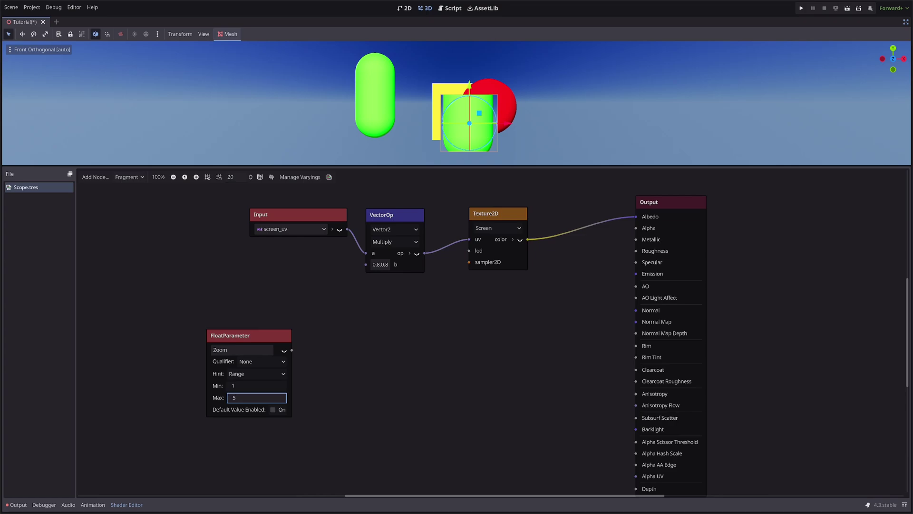
left_click(319, 396)
left_click(275, 410)
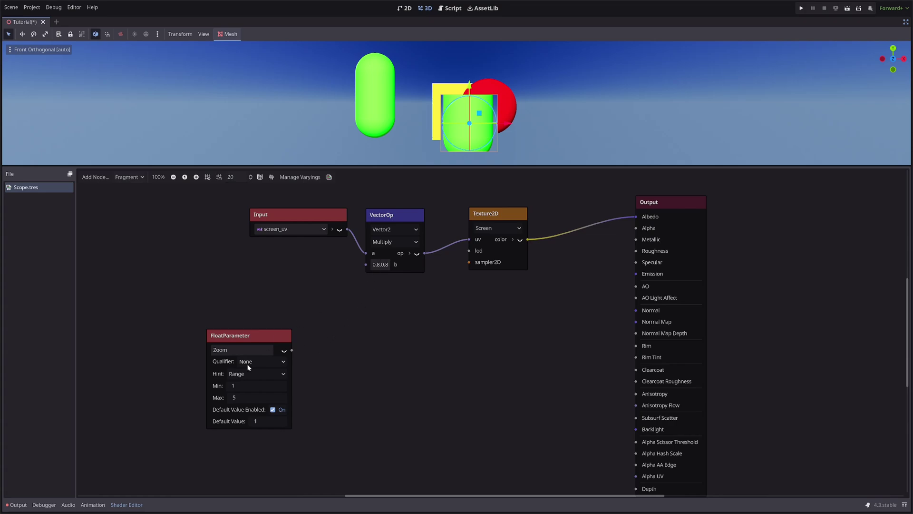
Step: Add a float Divide node with a set to 1
right_click(318, 320)
type("div")
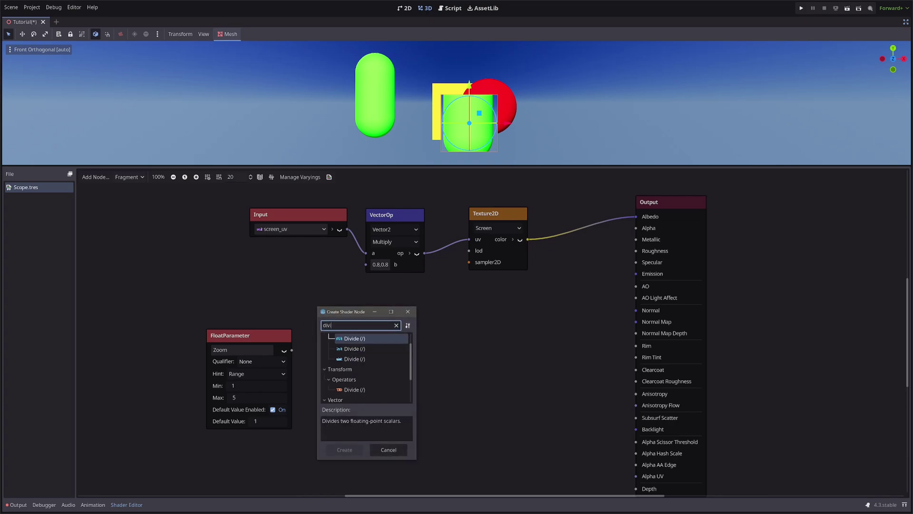
key("Return")
left_click(326, 349)
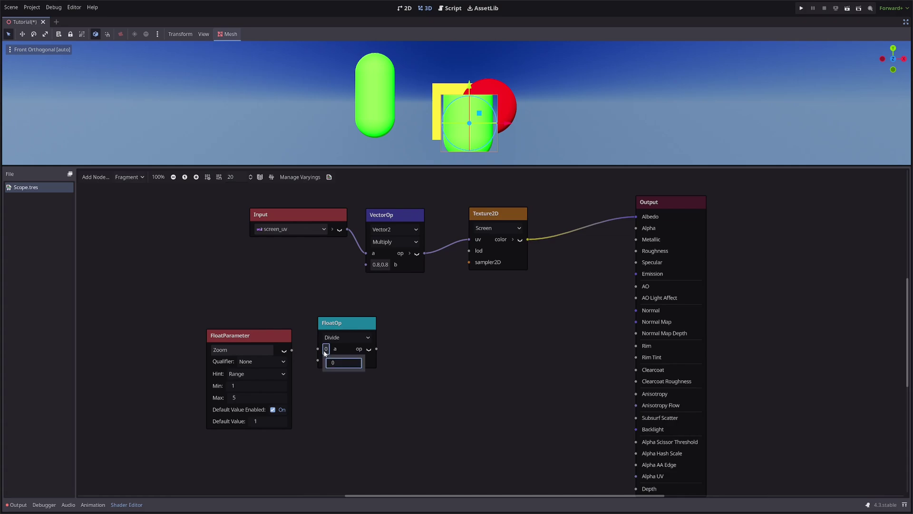
type("1")
key("Return")
Step: Feed Zoom into the Divide's b and its result into Multiply b, test Zoom, and save
left_click_drag(292, 351, 318, 361)
left_click_drag(385, 348, 366, 264)
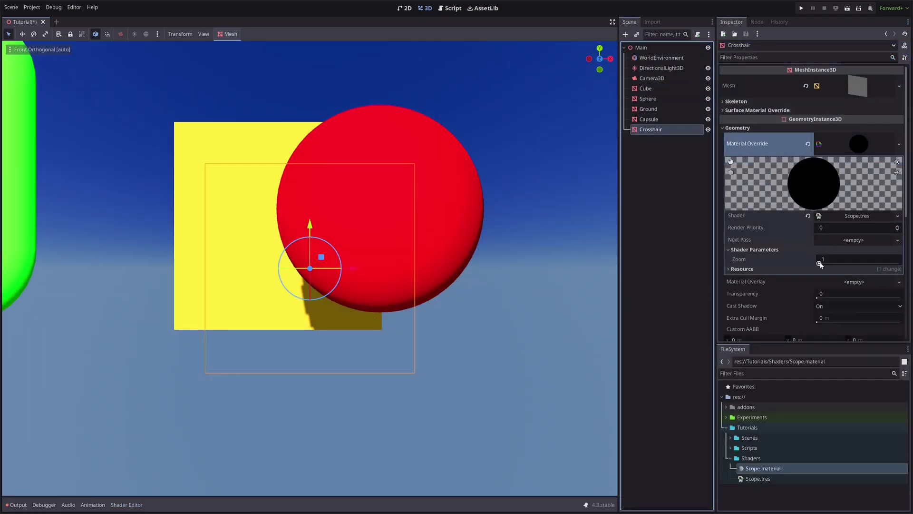
mouse_move(822, 263)
left_mouse_down()
mouse_move(829, 261)
mouse_move(810, 262)
mouse_move(828, 257)
left_mouse_up()
key("ctrl+s")
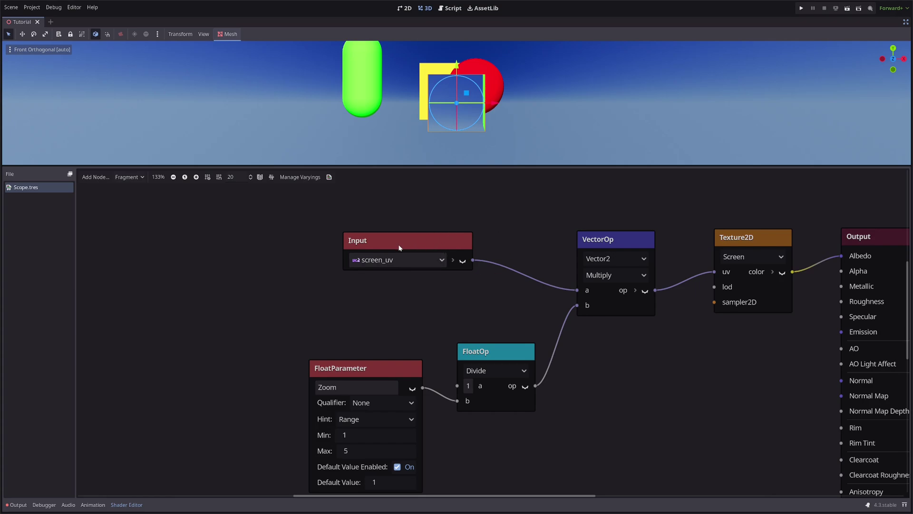
Step: Insert a duplicated VectorOp before the Multiply, set to Subtract with b 0.5,0.5
left_click(427, 246)
left_click_drag(426, 246, 327, 235)
left_click(599, 238)
key("ctrl+d")
left_click_drag(600, 239, 472, 230)
left_click(466, 249)
left_click(447, 262)
left_click(466, 265)
left_click(451, 278)
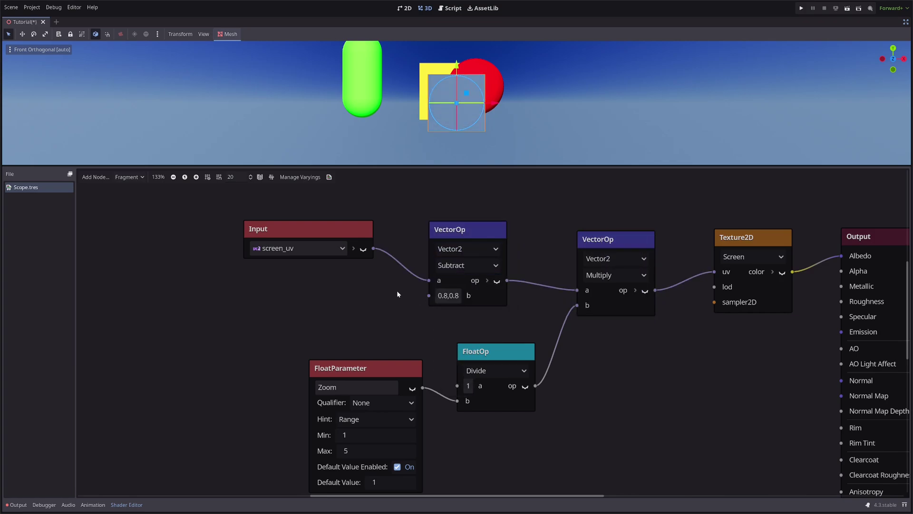
left_click(448, 296)
type("0.5")
key("Tab")
type("0.5")
key("Return")
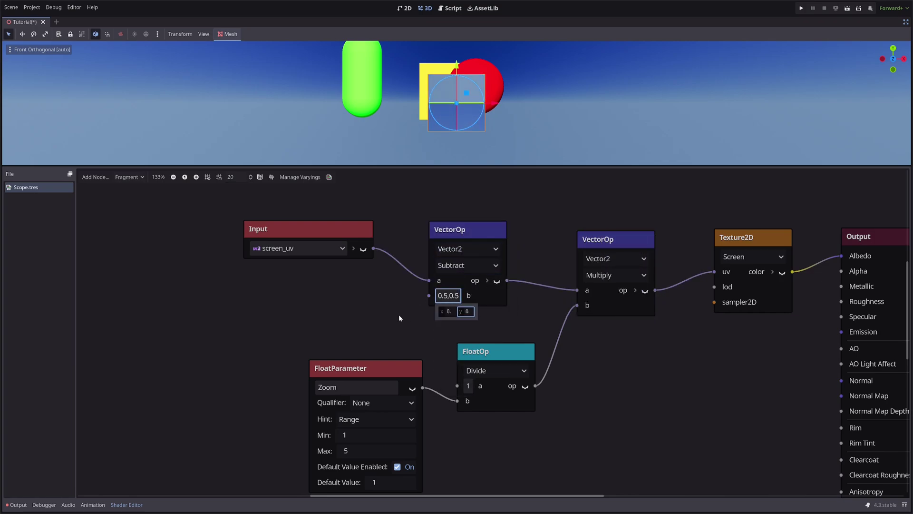
left_click(460, 272)
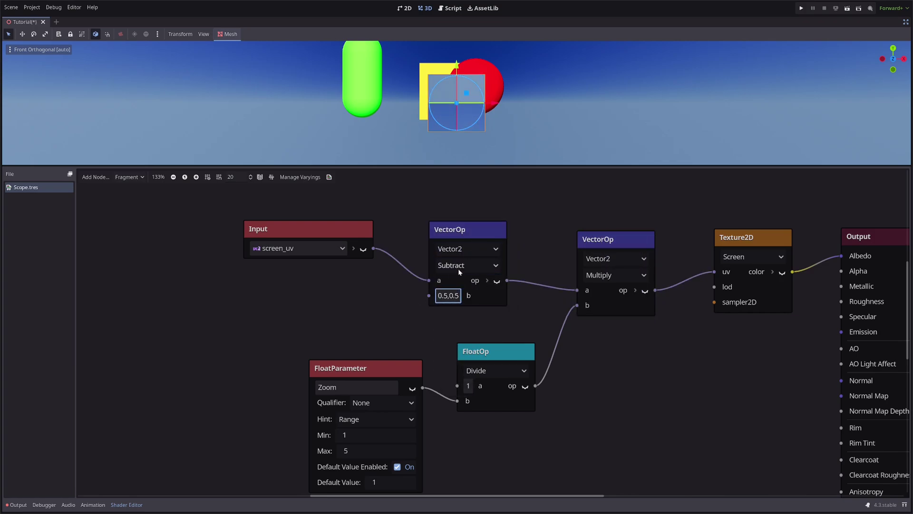
Step: Duplicate the Subtract node after the Multiply and switch it to Add
left_click(468, 235)
key("ctrl+d")
left_click_drag(475, 236, 610, 177)
left_click_drag(195, 229, 581, 456)
left_click_drag(624, 180, 638, 247)
left_click(518, 183)
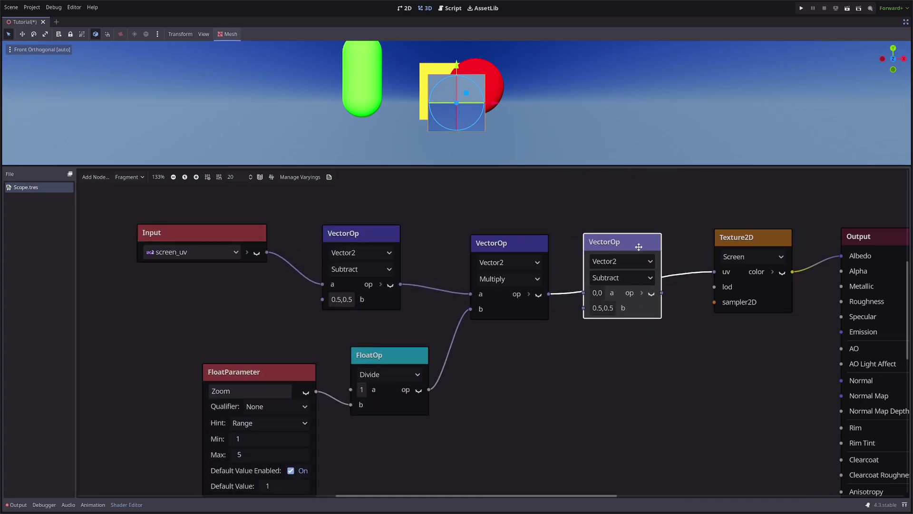
left_click(621, 277)
left_click(610, 292)
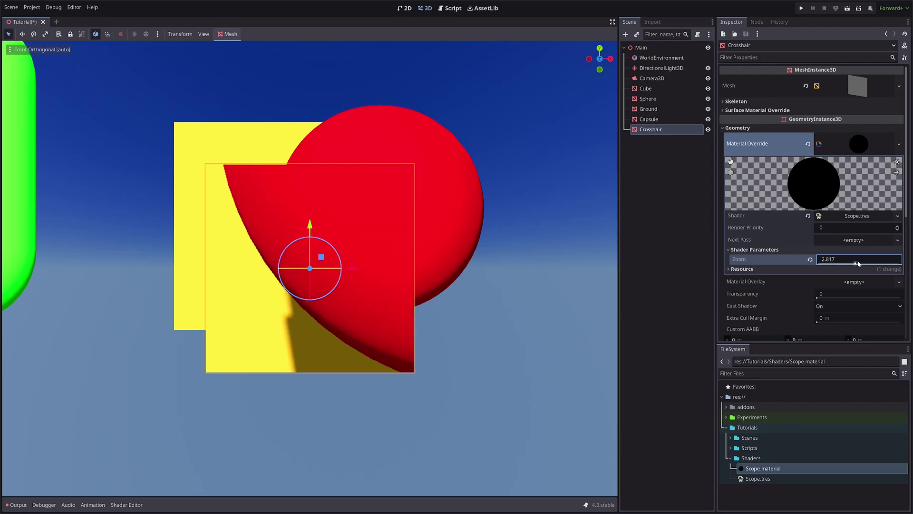
Step: Test Zoom values, move the crosshair quad, and set Zoom to about 1.7
left_click_drag(858, 263, 840, 264)
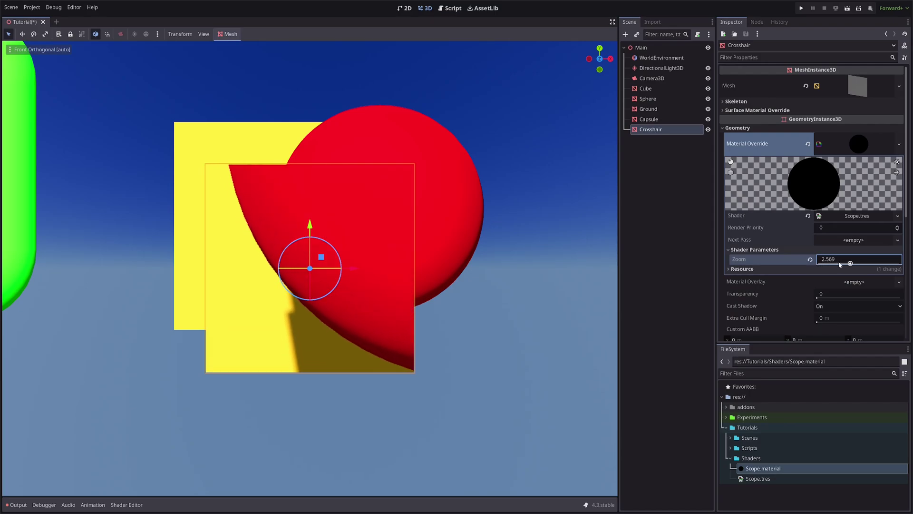
left_click(810, 260)
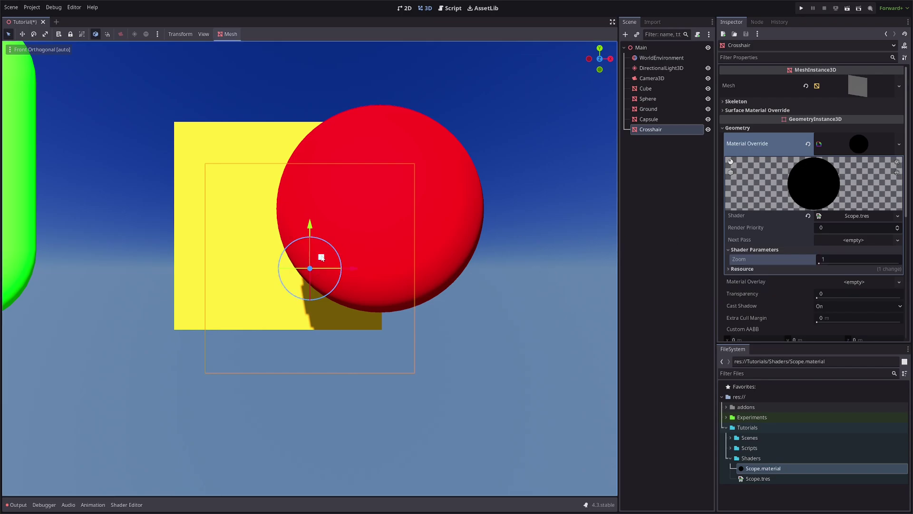
left_click_drag(321, 257, 501, 137)
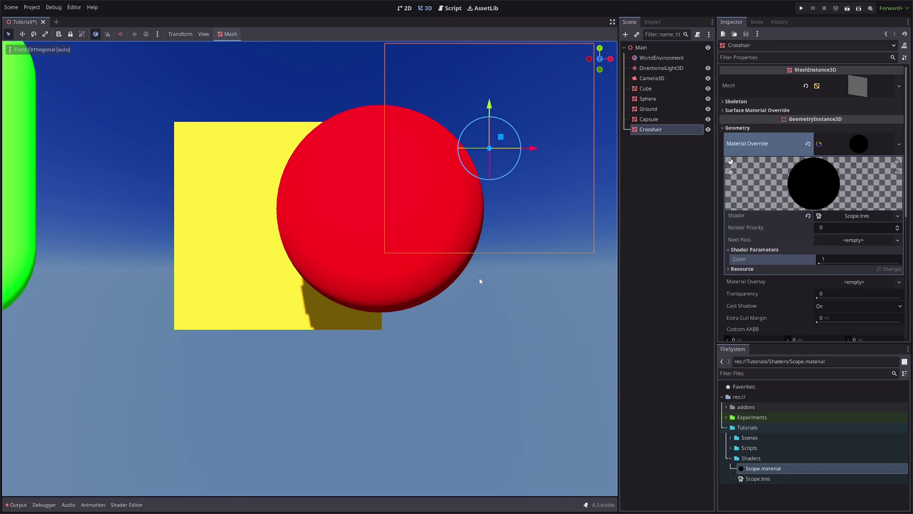
mouse_move(819, 262)
left_mouse_down()
mouse_move(843, 265)
mouse_move(830, 265)
left_mouse_up()
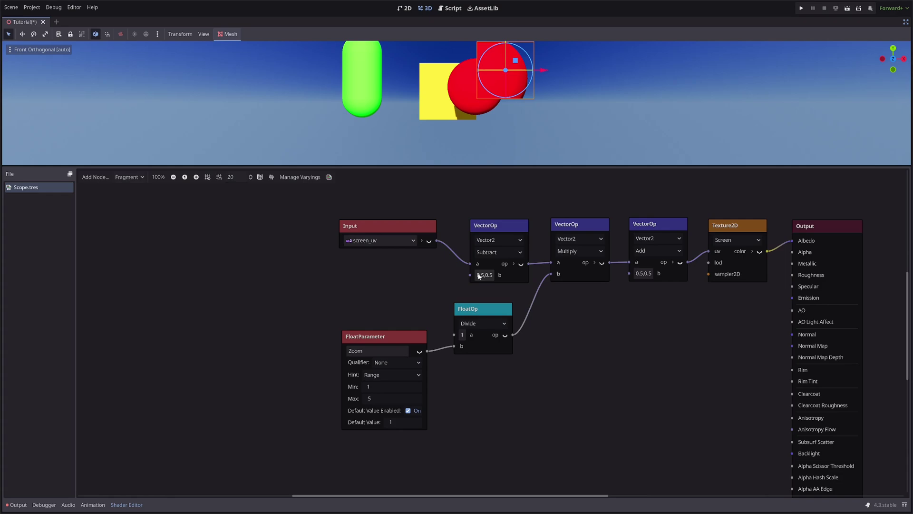
Step: Add a node_position_world Input node to the graph
scroll(507, 276, "left", 5, "shift")
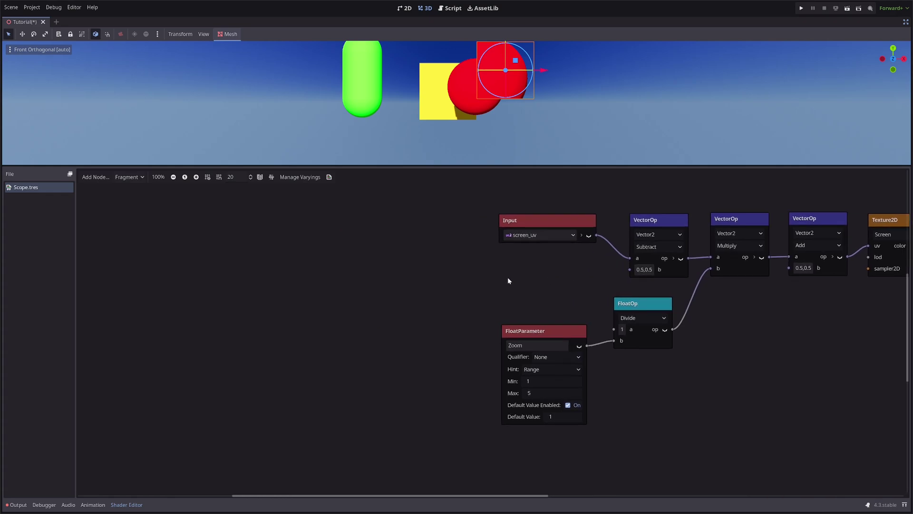
right_click(283, 204)
type("divi")
type("nodep")
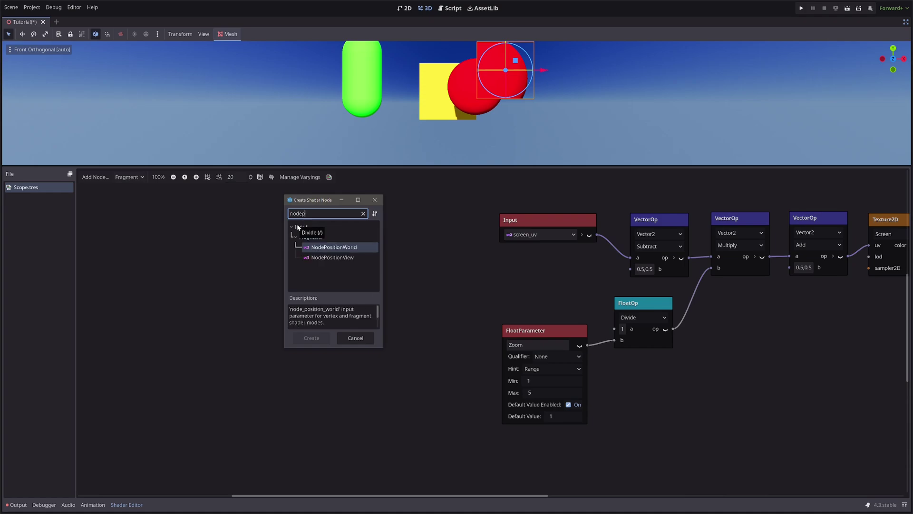
key("Return")
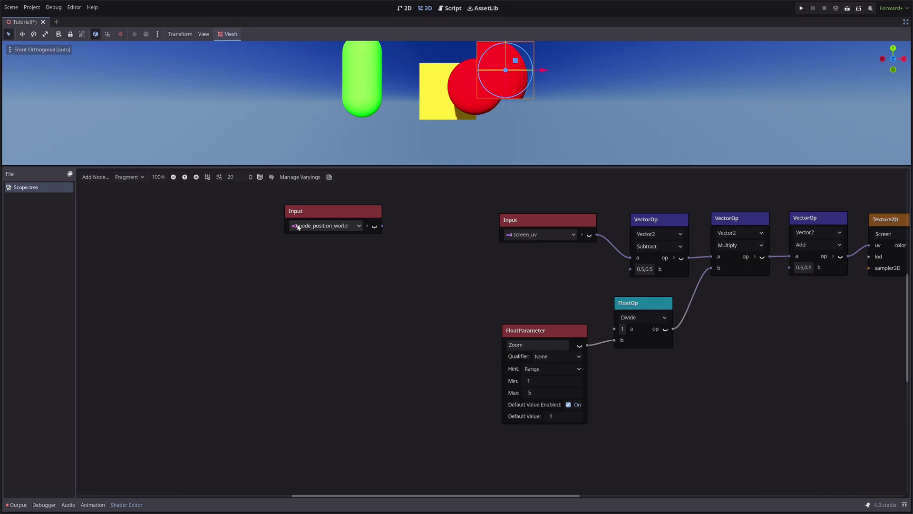
middle_click_drag(297, 227, 352, 303)
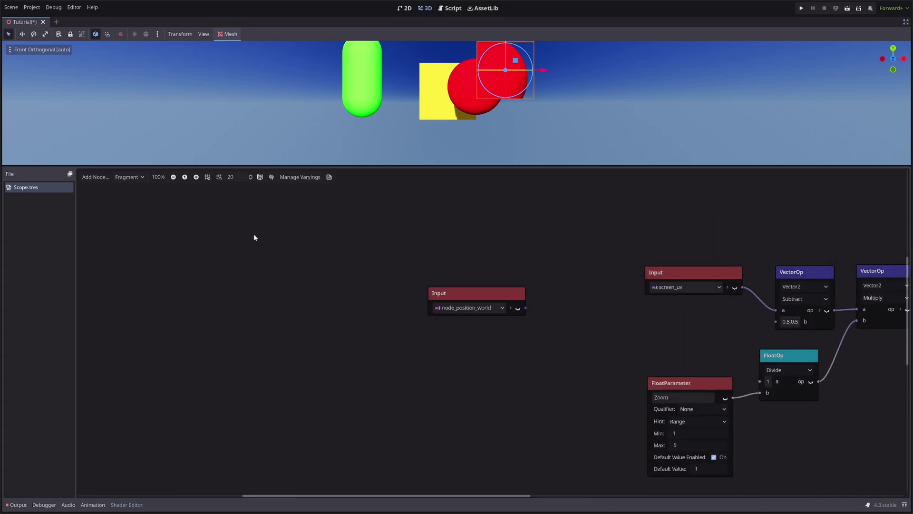
Step: Add a view_matrix Input node below it
key("space")
type("view")
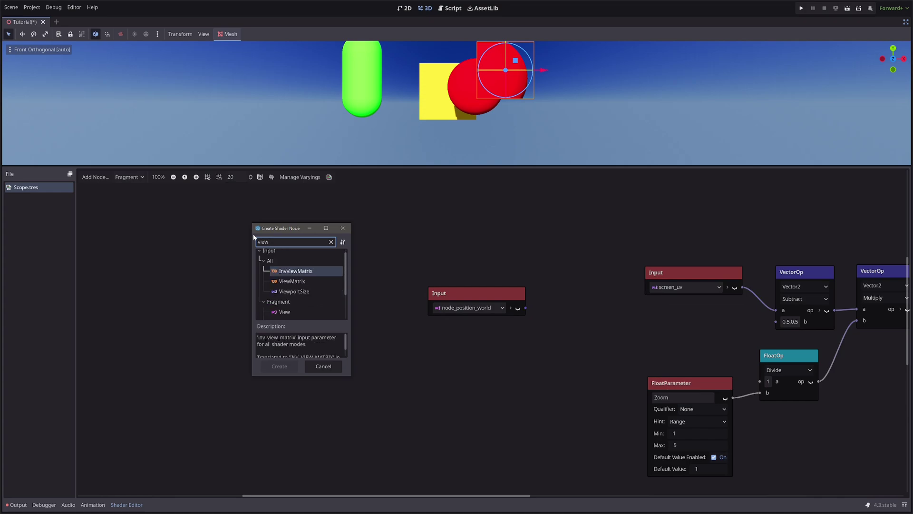
key("Return")
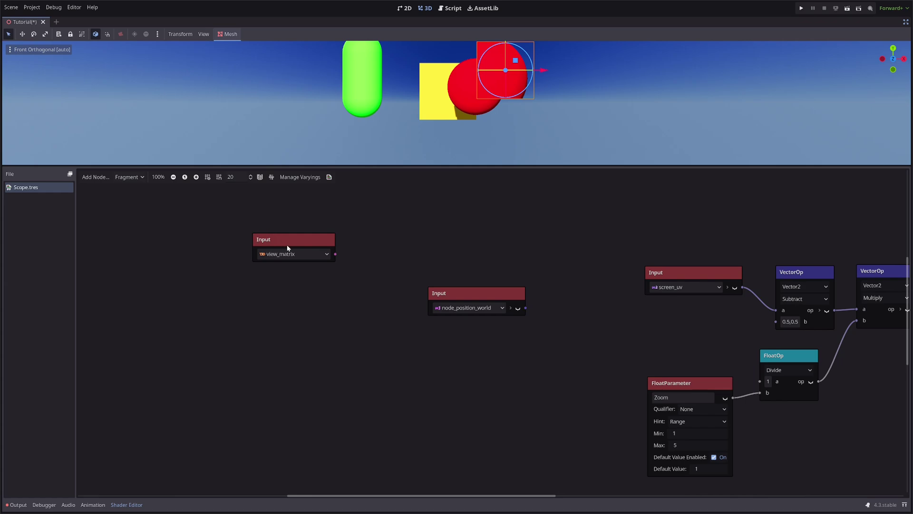
left_click_drag(287, 248, 294, 267)
Step: Add a projection_matrix Input node placed on the left
right_click(272, 197)
left_click(276, 202)
type("proj")
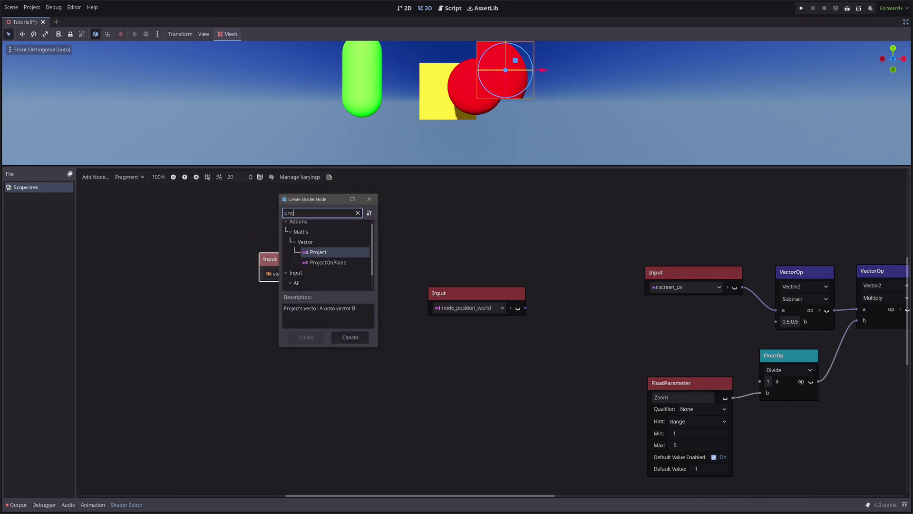
type("ection")
key("Return")
left_click_drag(321, 212, 300, 212)
left_click(379, 277)
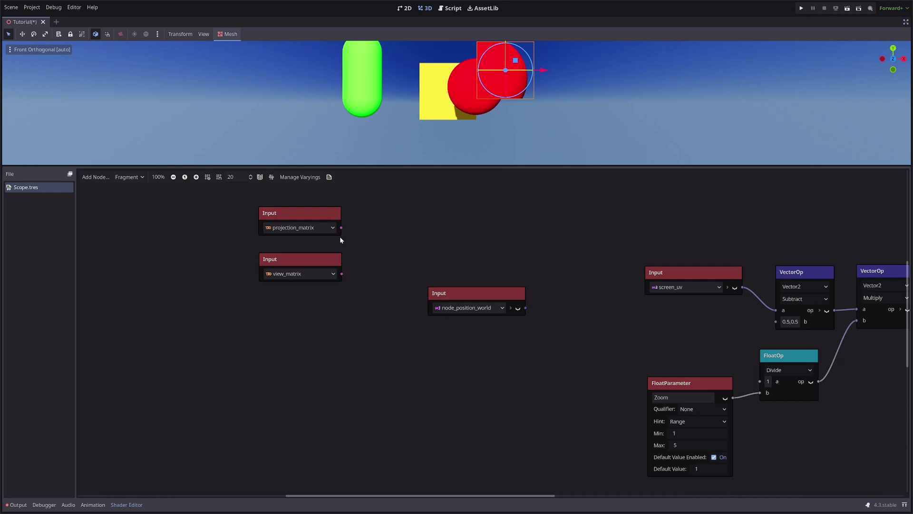
Step: Multiply projection_matrix by view_matrix with a TransformOp node
left_click_drag(340, 227, 360, 224)
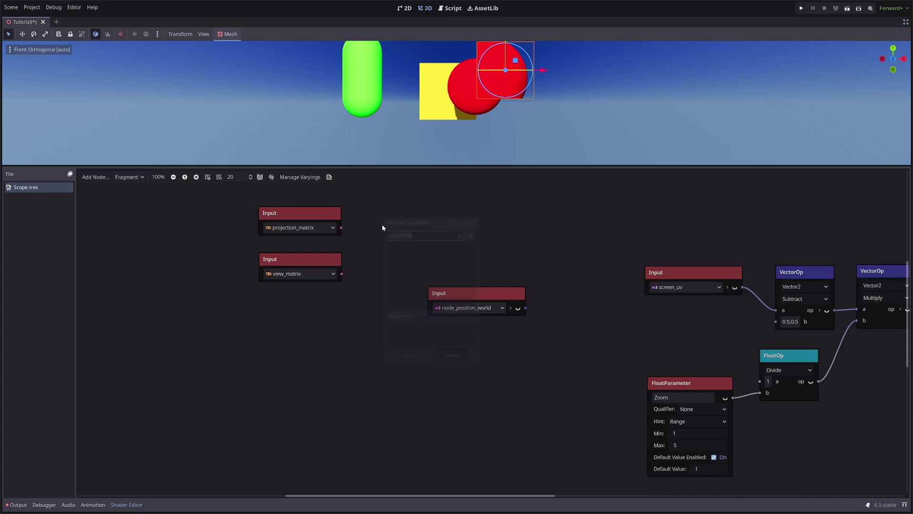
type("mul")
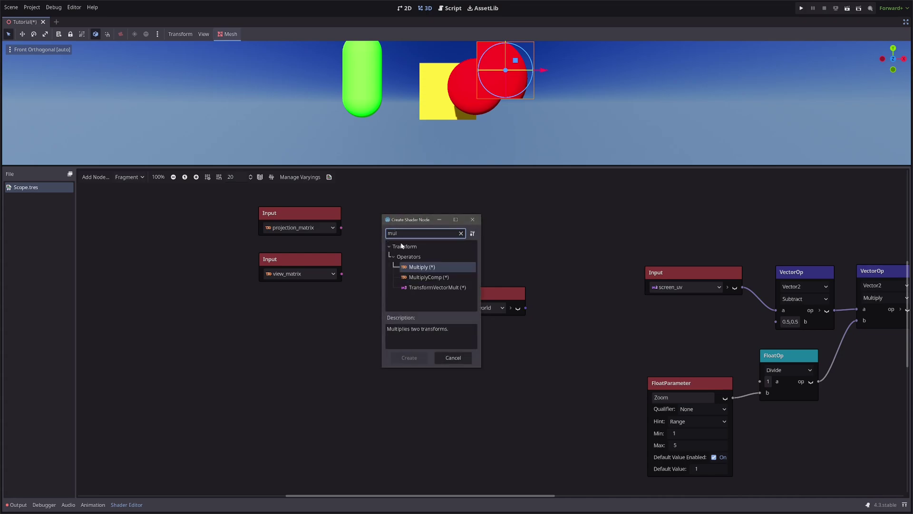
key("Return")
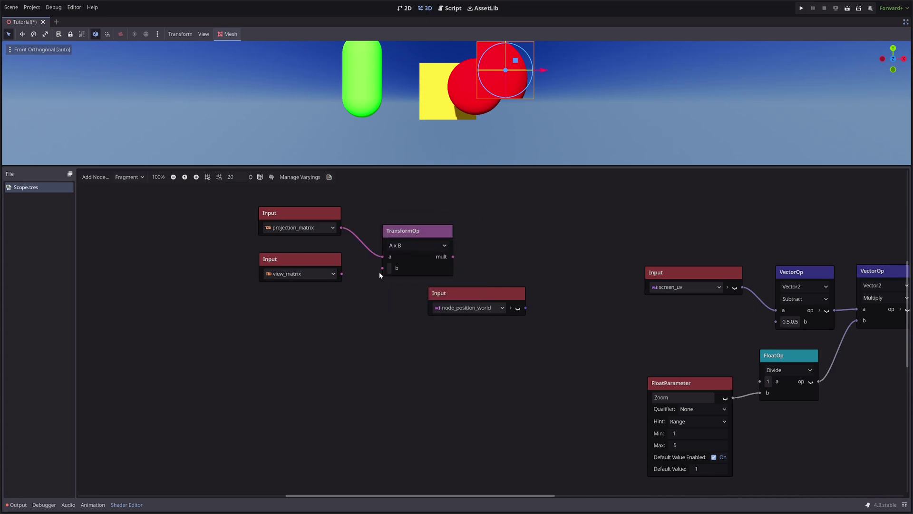
left_click_drag(349, 276, 374, 276)
Step: Add a TransformVectorMult taking the matrix product and node_position_world as b
left_click_drag(453, 256, 512, 236)
double_click(561, 296)
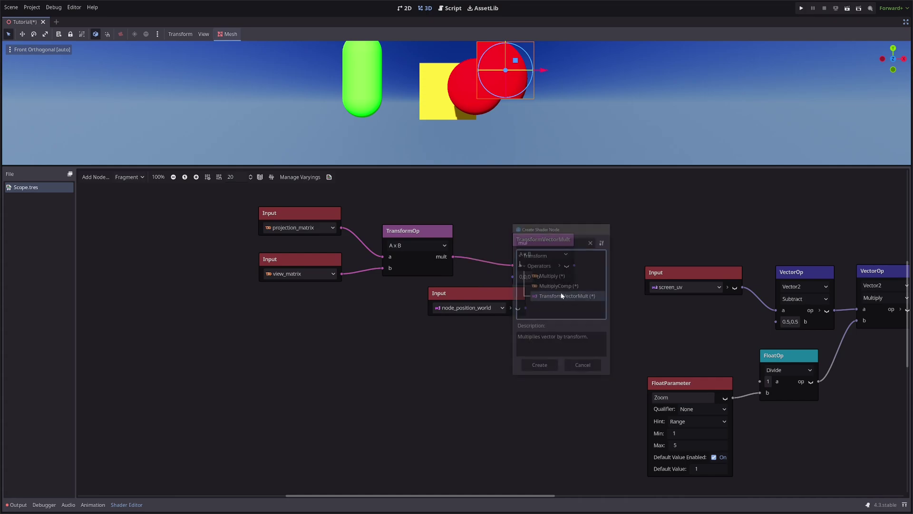
left_click_drag(479, 295, 406, 299)
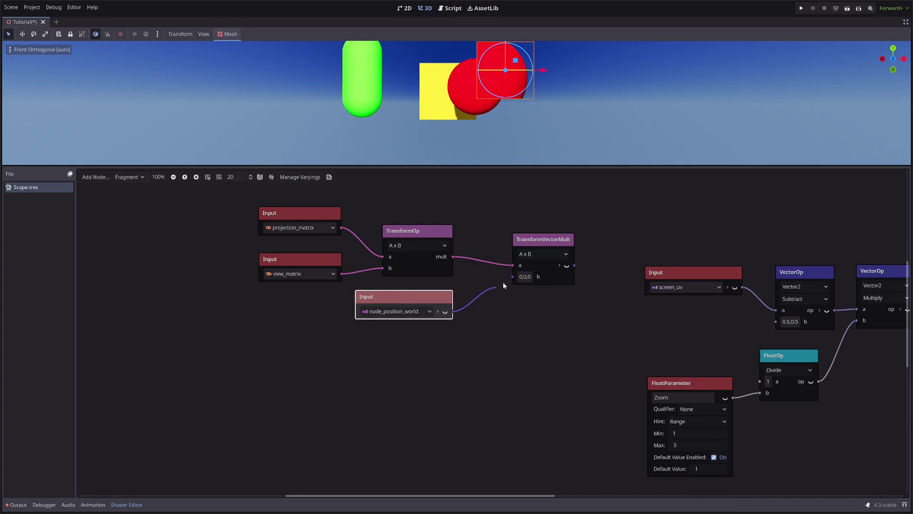
left_click_drag(503, 285, 512, 277)
left_click_drag(555, 245, 511, 250)
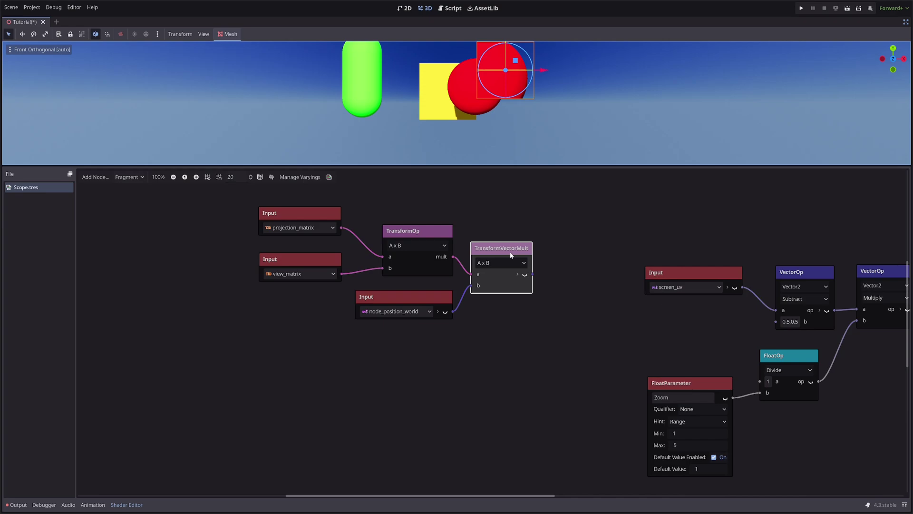
Step: Duplicate the Subtract vector node as a Multiply and feed the TransformVectorMult result into it
left_click(807, 272)
key("ctrl+d")
left_click_drag(807, 273, 591, 240)
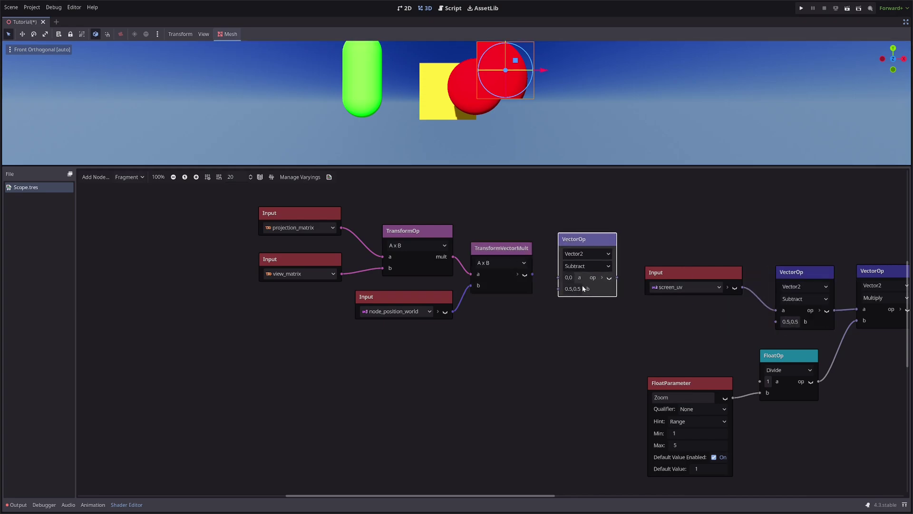
left_click(587, 266)
left_click(590, 298)
left_click_drag(558, 279, 558, 277)
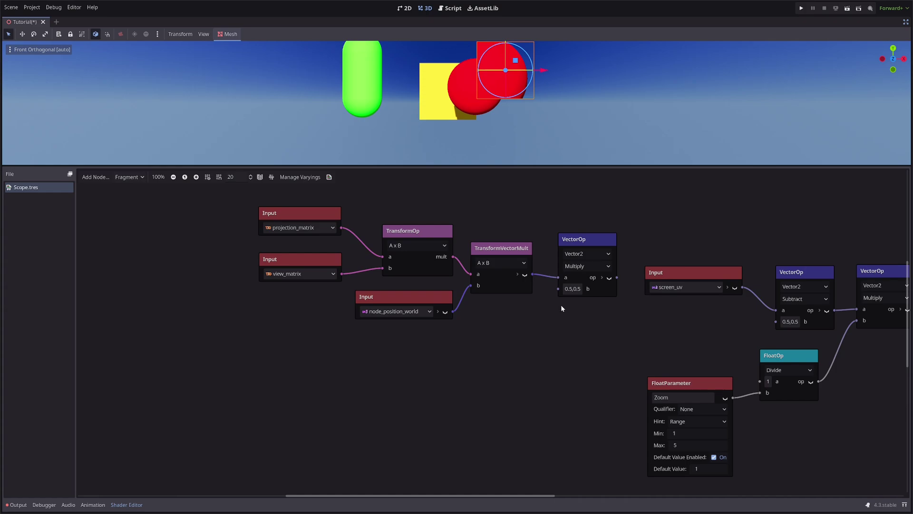
Step: Shift the new nodes left and duplicate the Multiply into a vector Add node
left_click_drag(225, 212, 556, 337)
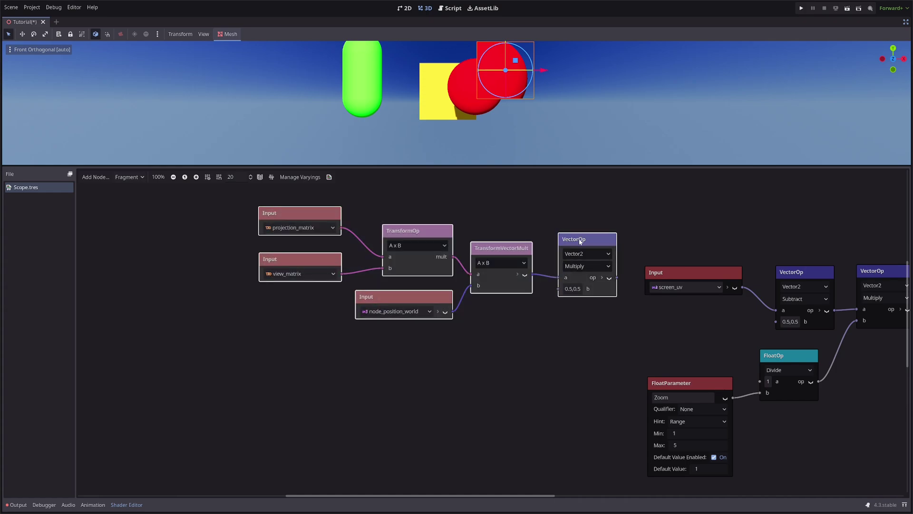
left_click_drag(590, 241, 446, 254)
left_click(446, 253)
key("ctrl+d")
left_click(518, 278)
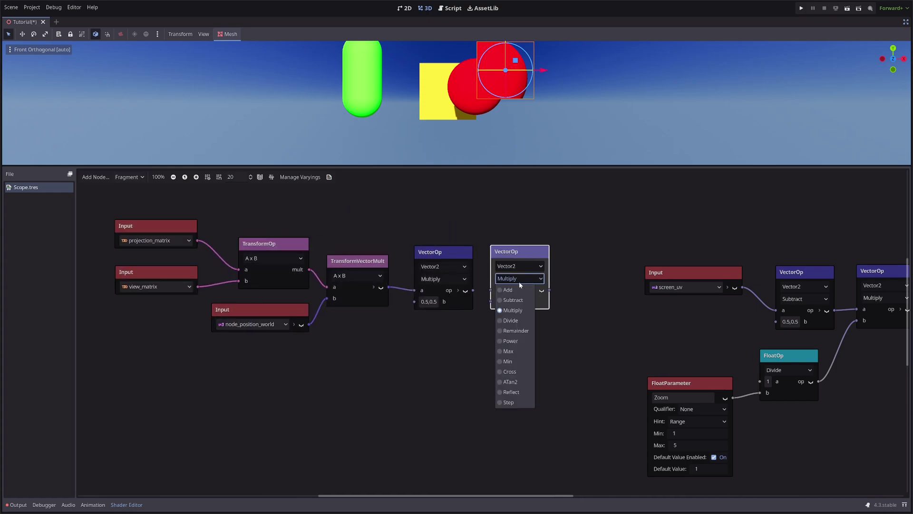
left_click(511, 308)
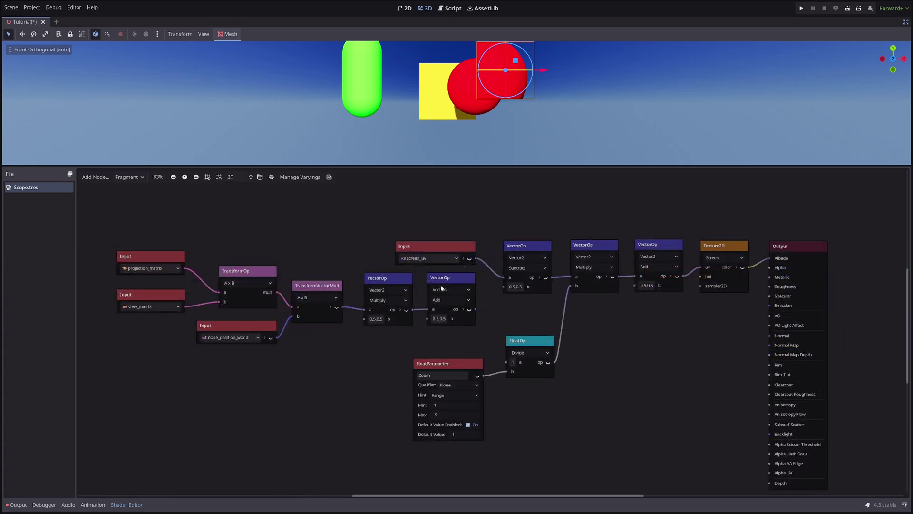
left_click(447, 278)
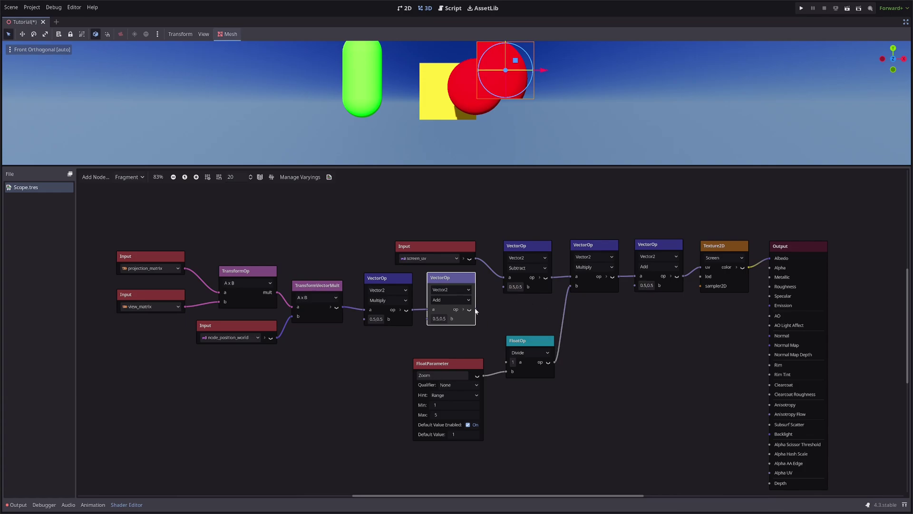
Step: Wire the Add result into Subtract's b, try Zoom values, and move the Crosshair over the yellow box
left_click_drag(504, 287, 474, 310)
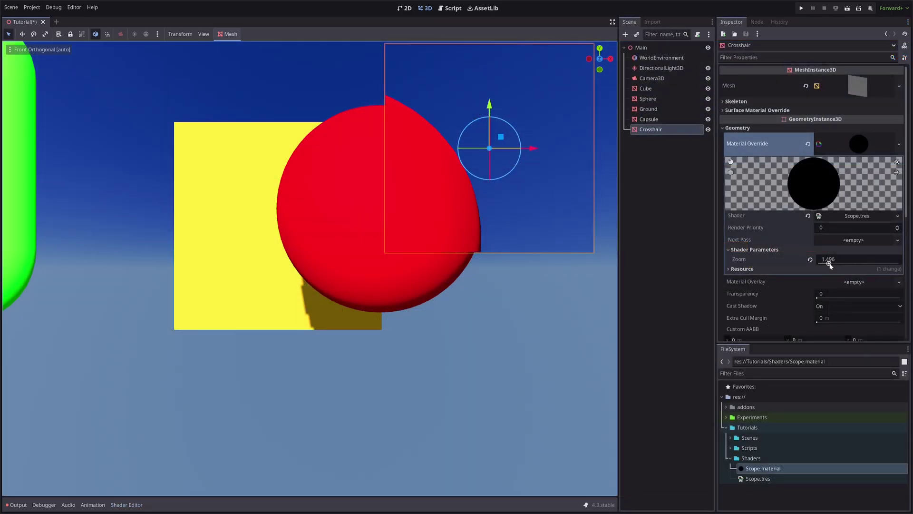
left_click_drag(830, 265, 794, 287)
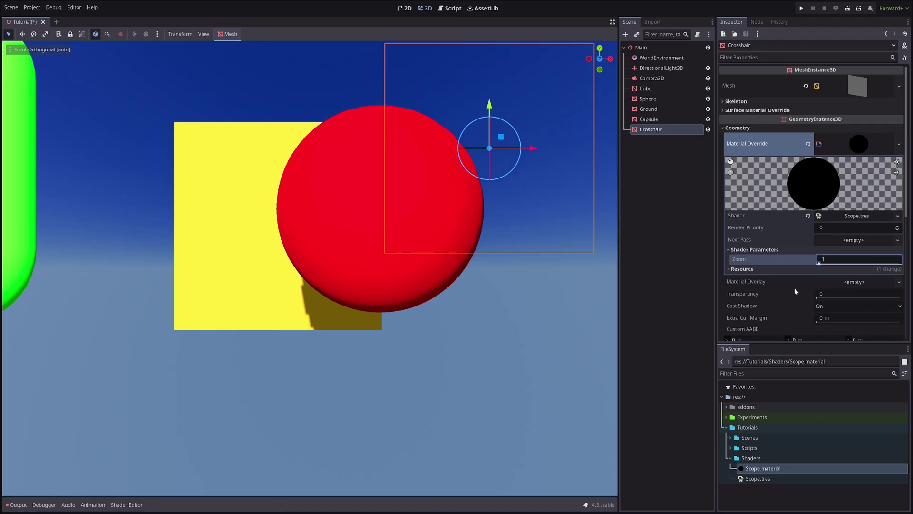
left_click_drag(521, 144, 203, 125)
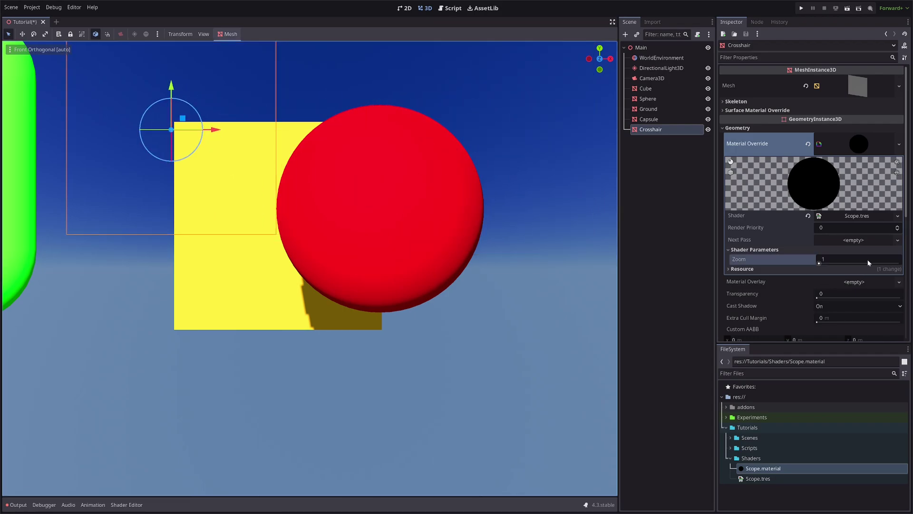
left_click_drag(817, 261, 861, 265)
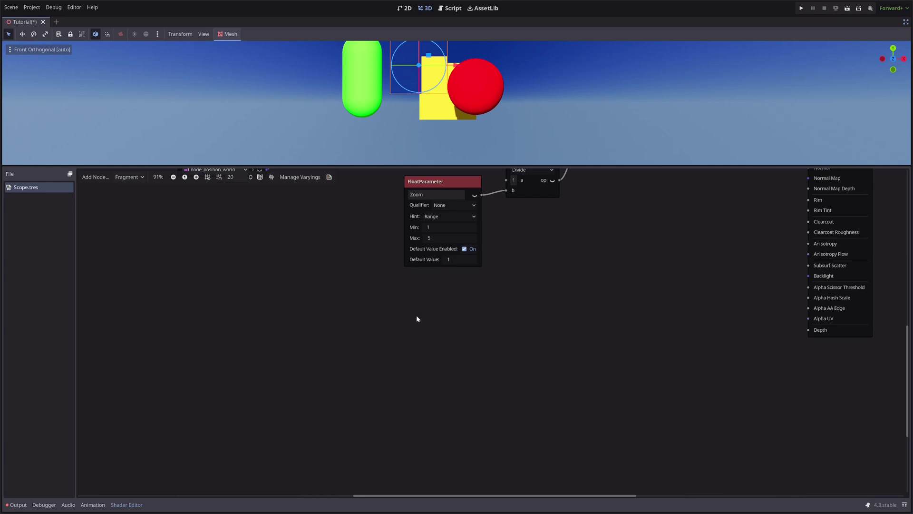
Step: Add an Ellipse node with width and height 1
key("space")
type("ellipse")
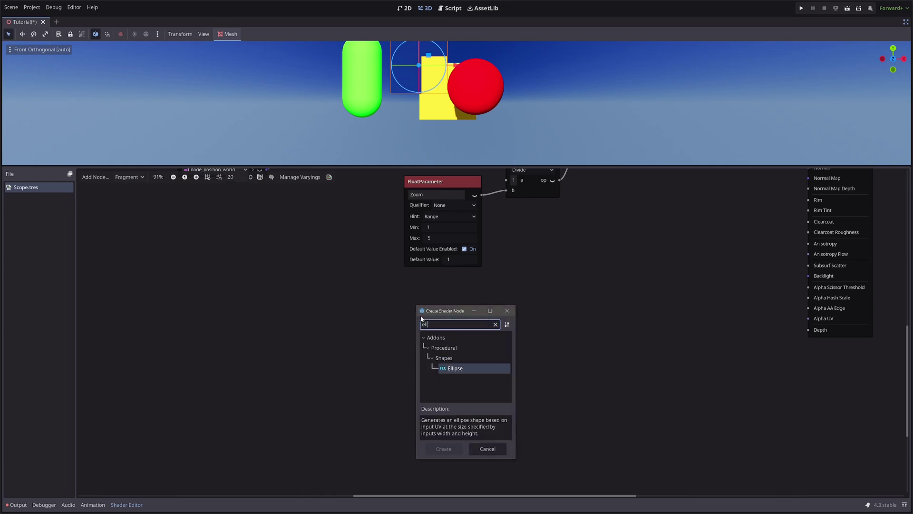
key("Return")
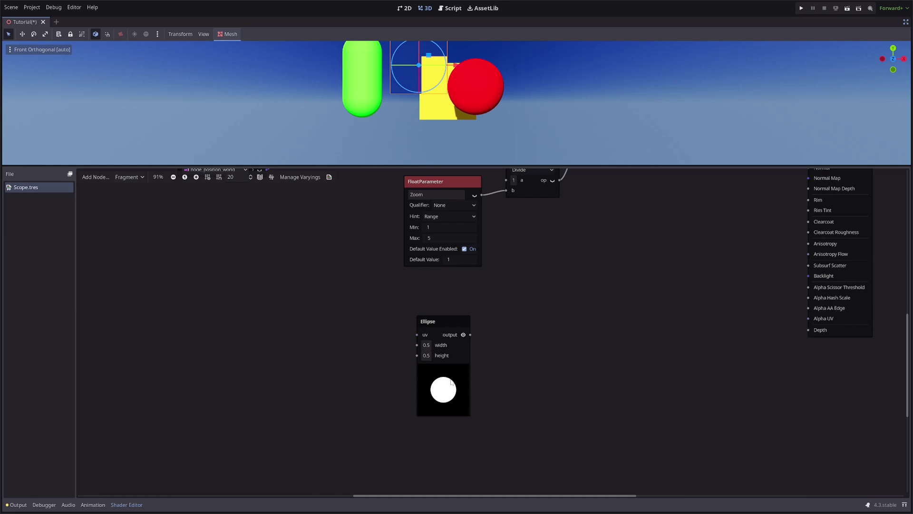
left_click(426, 345)
type("1")
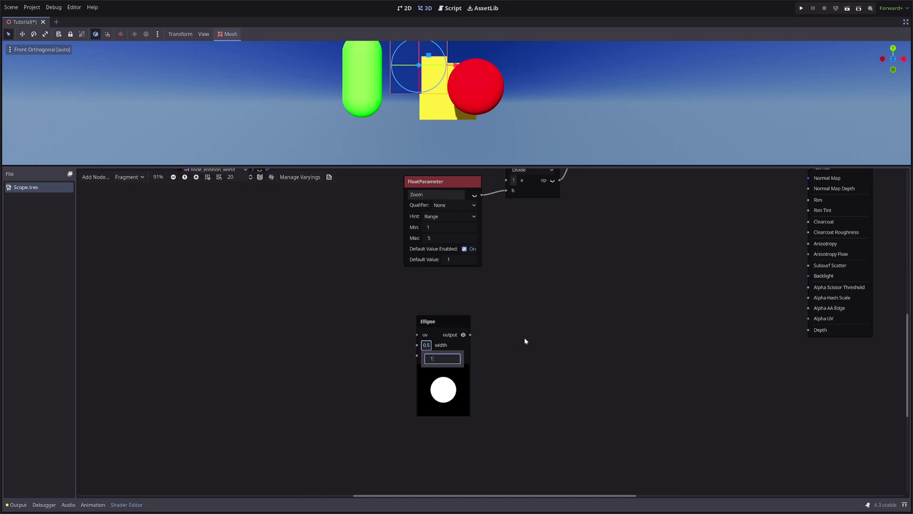
left_click(426, 356)
type("1")
key("Return")
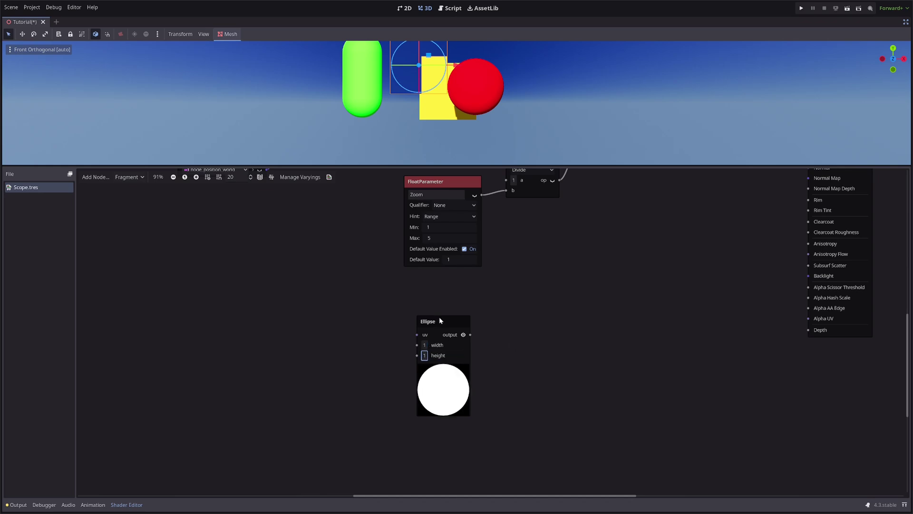
Step: Duplicate the Ellipse and set the copy's width and height to 0.95
key("ctrl+d")
scroll(518, 310, "down", 3)
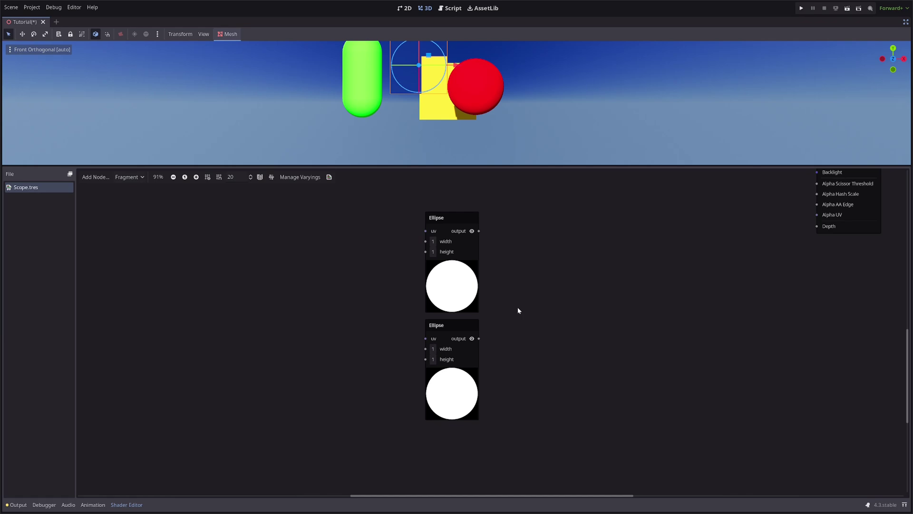
left_click(434, 349)
type("0.95")
key("Return")
left_click(434, 359)
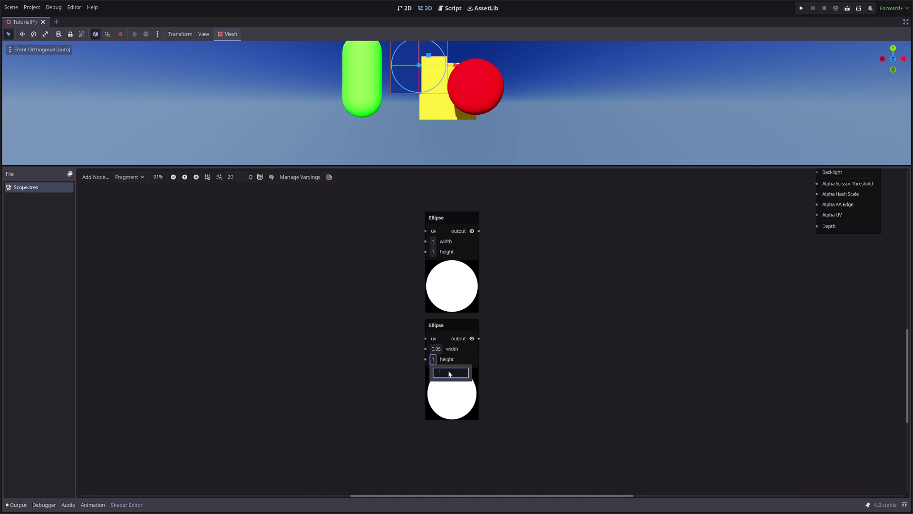
type("0.95")
key("Return")
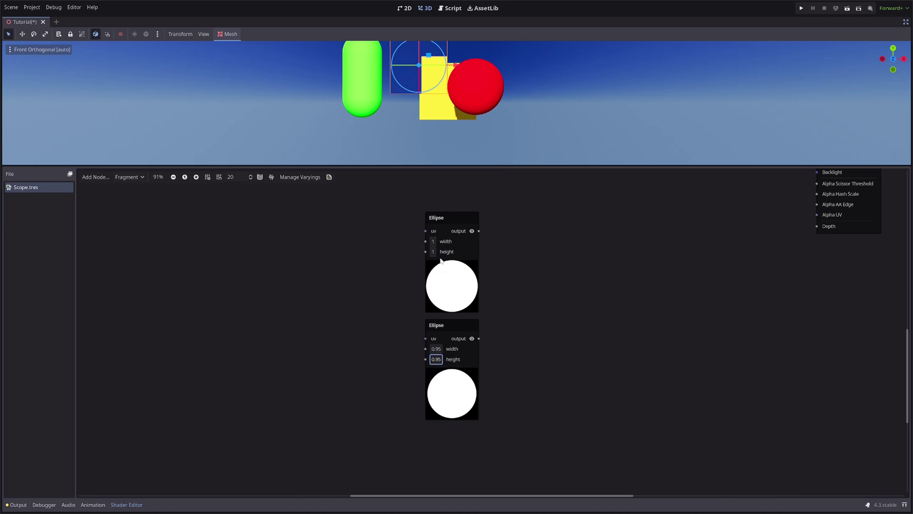
Step: Add a scalar Subtract node taking the 1 ellipse minus the 0.95 ellipse, and preview the ring
right_click(495, 241)
left_click(511, 247)
type("subt")
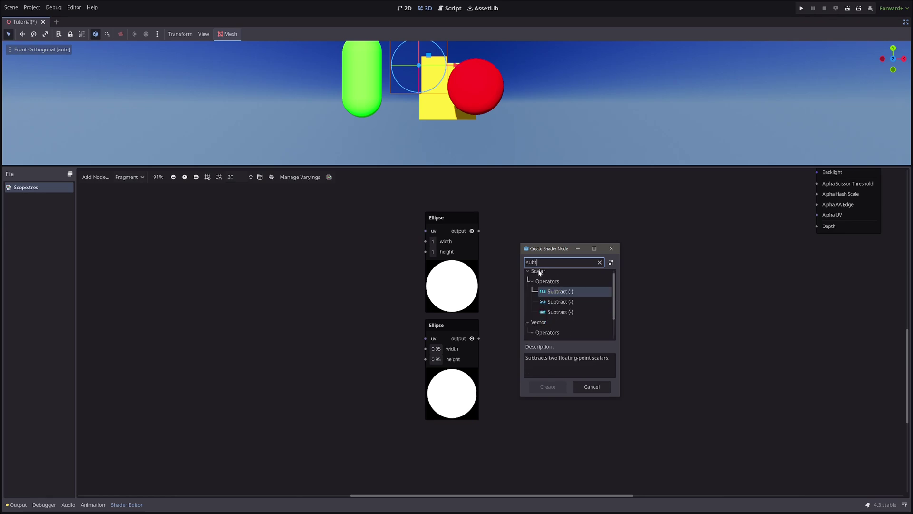
key("Return")
left_click_drag(478, 338, 521, 293)
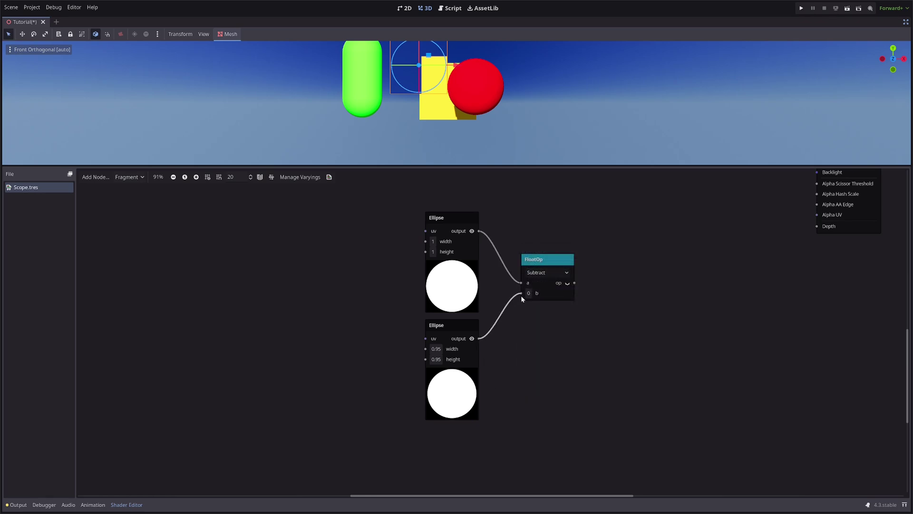
left_click(472, 338)
left_click(472, 231)
left_click_drag(460, 318, 460, 266)
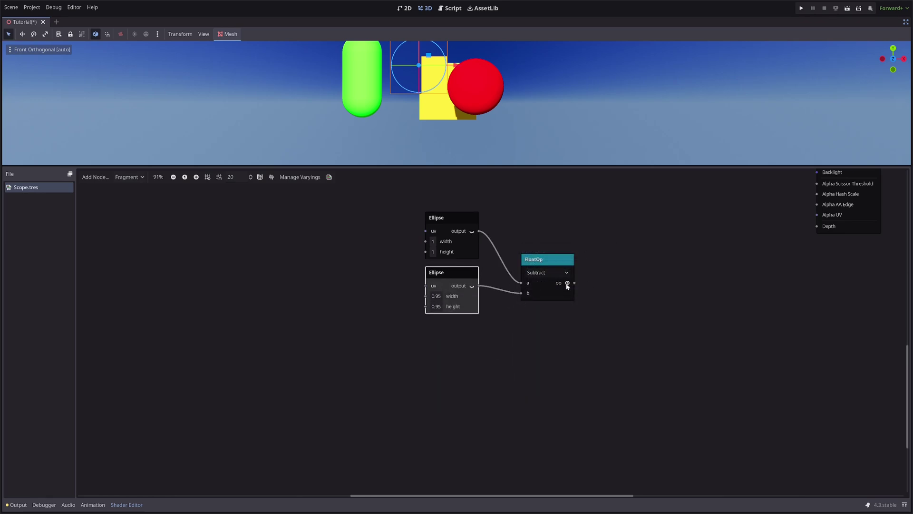
left_click(567, 283)
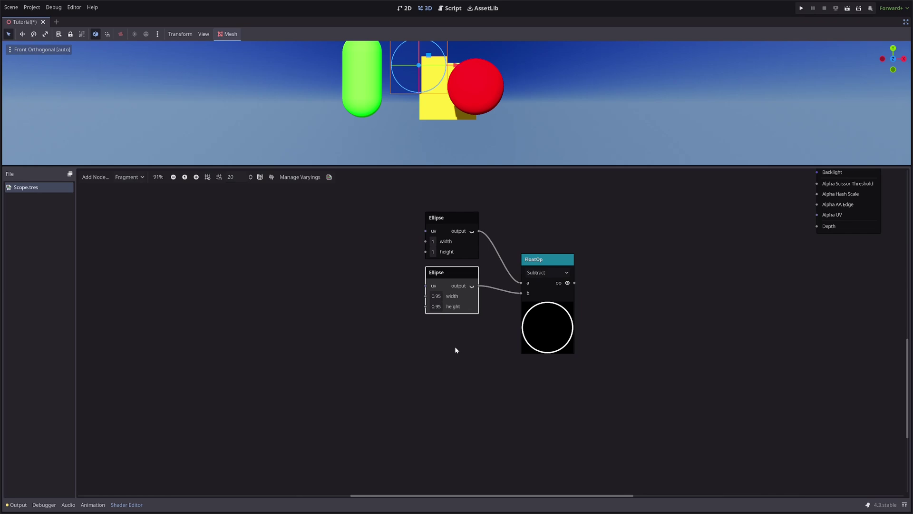
Step: Add a UVPolarCoord node and split its uv output into components
right_click(205, 300)
left_click(218, 306)
type("pol")
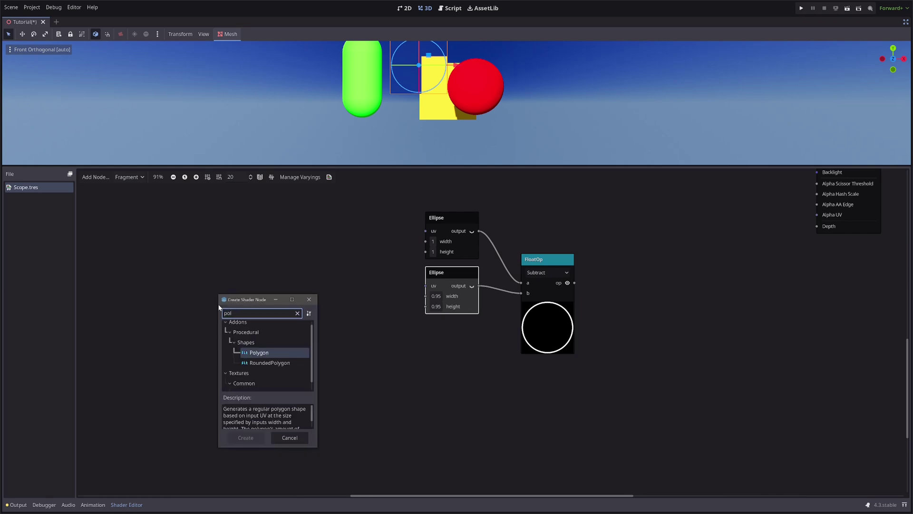
type("ar")
key("Return")
left_click(277, 323)
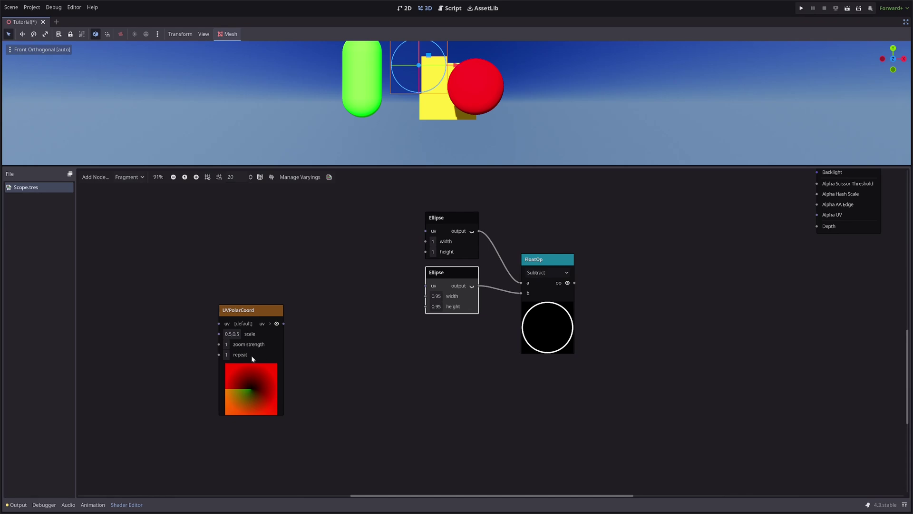
left_click(277, 323)
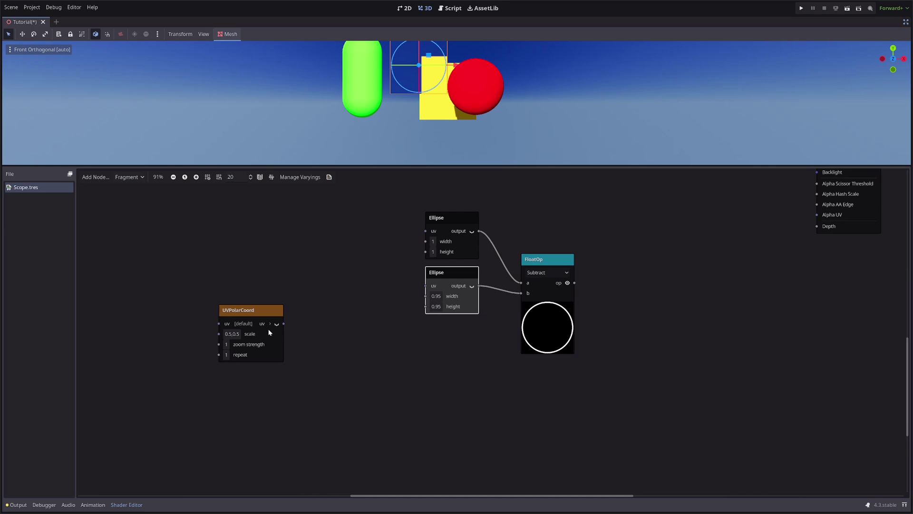
left_click(270, 323)
Step: Feed the polar green channel into a TriangleWave node and set polar repeat to 4
right_click(326, 331)
left_click(341, 338)
type("tria")
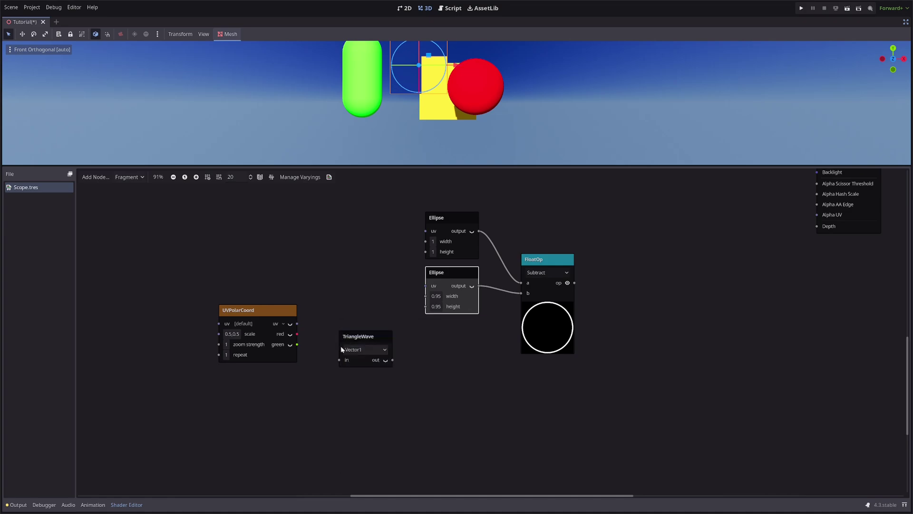
left_click_drag(297, 344, 339, 359)
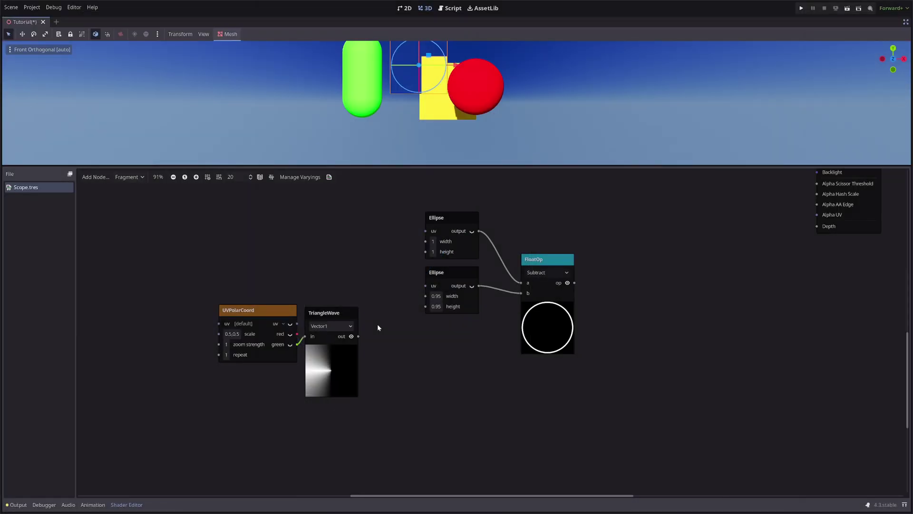
left_click(226, 355)
type("4")
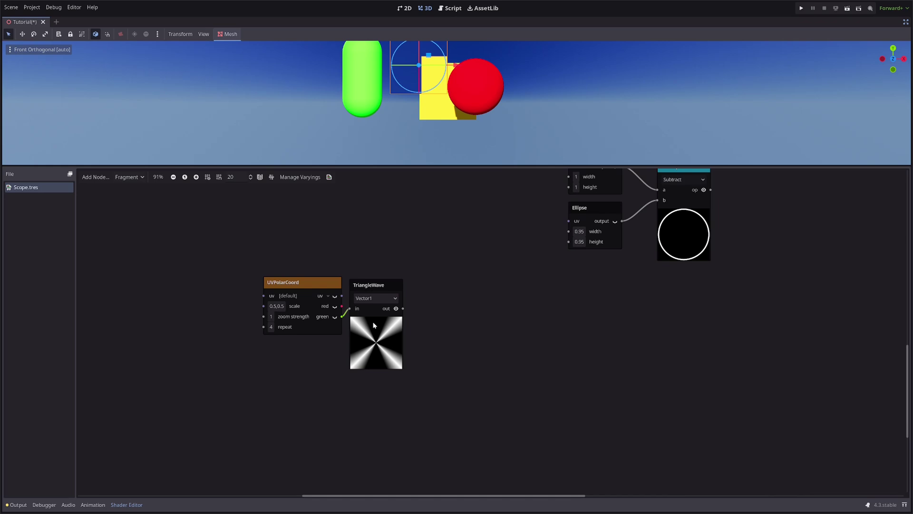
Step: Chain Negate and Step nodes after the TriangleWave, with Step edge 0.95
left_click_drag(403, 309, 421, 274)
type("nega")
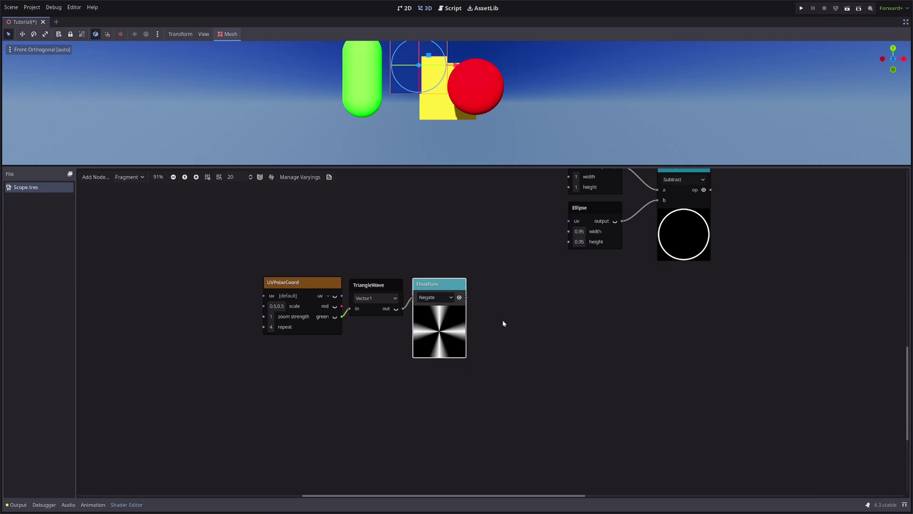
left_click_drag(465, 300, 485, 298)
type("step")
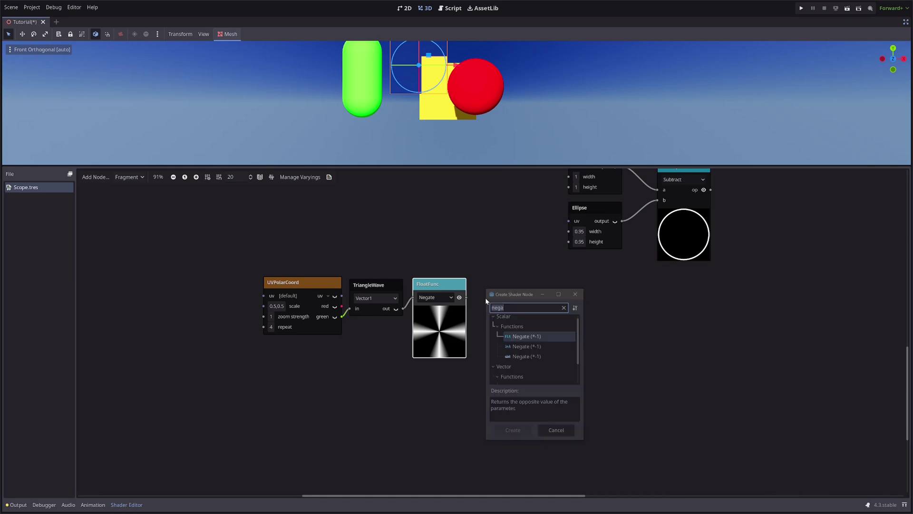
double_click(511, 345)
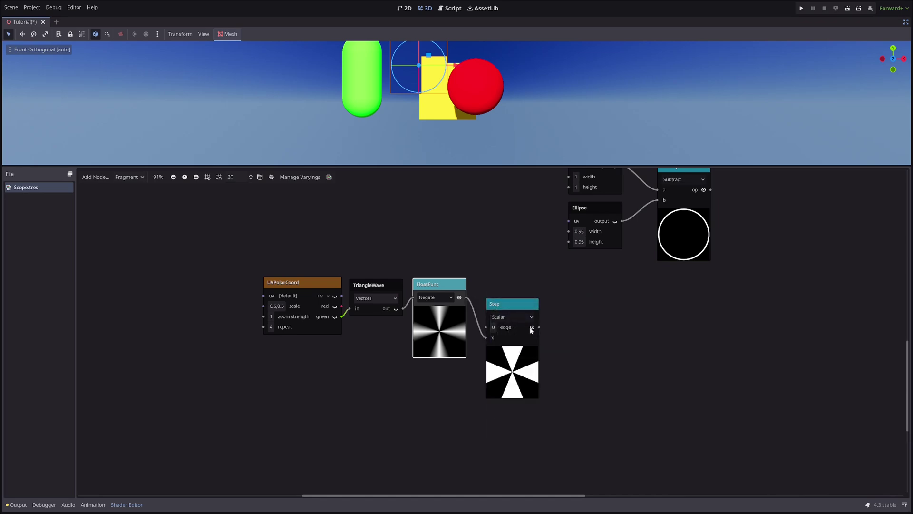
left_click(493, 327)
type(".95")
key("Return")
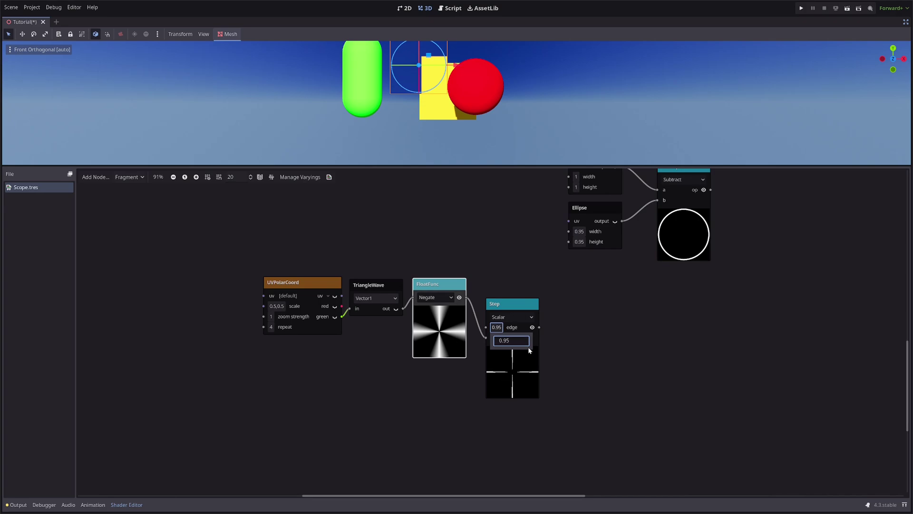
left_click(459, 298)
left_click_drag(504, 303, 496, 286)
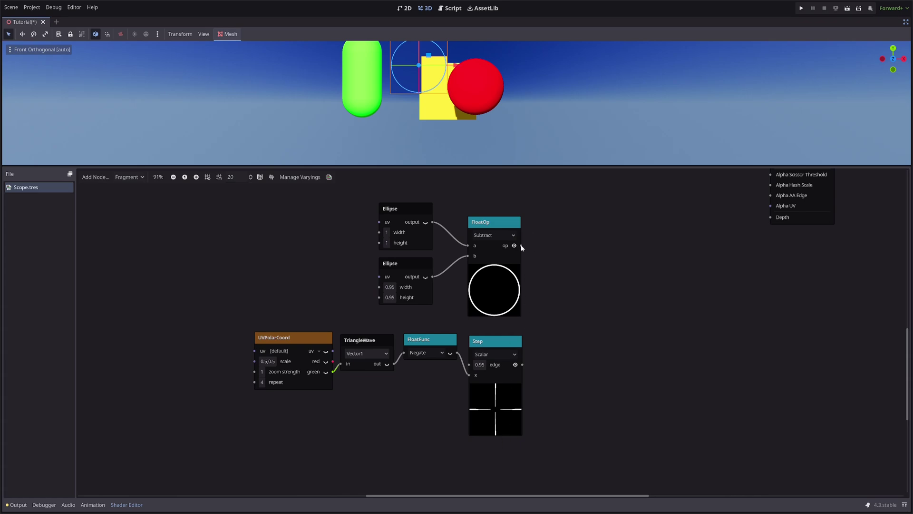
Step: Add the crosshair lines to the ring with a FloatOp Add node
left_click_drag(522, 247, 561, 276)
type("add")
key("Return")
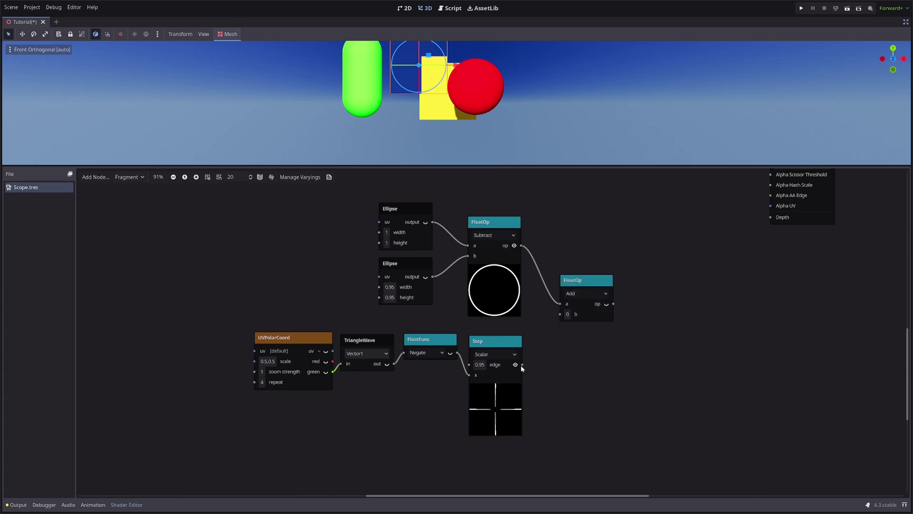
left_click_drag(522, 364, 563, 314)
scroll(578, 335, "up", 4)
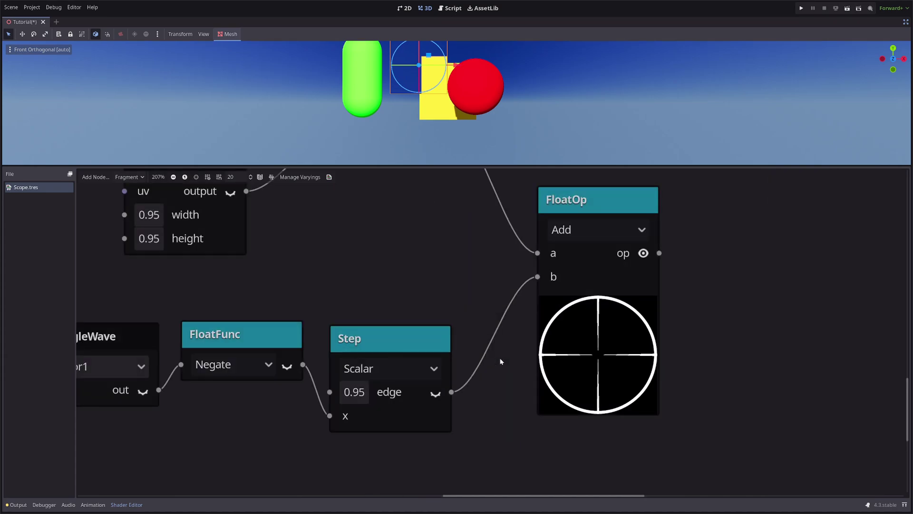
scroll(500, 361, "down", 5)
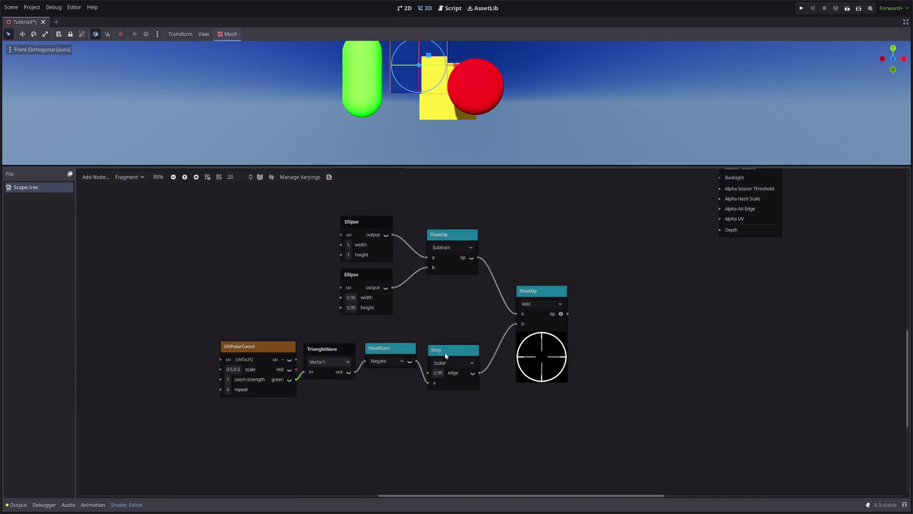
Step: Create a Multiply node off the first Ellipse output and preview it
left_click_drag(393, 235, 602, 269)
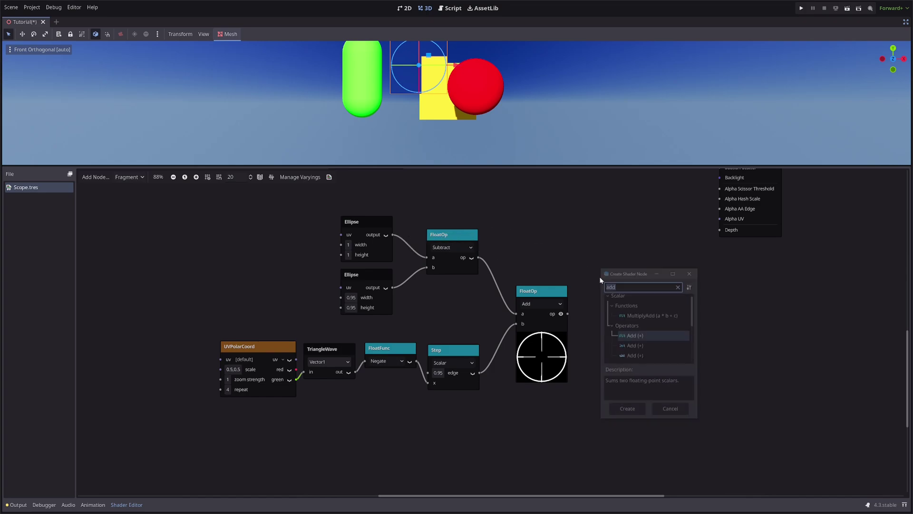
type("mul")
key("Return")
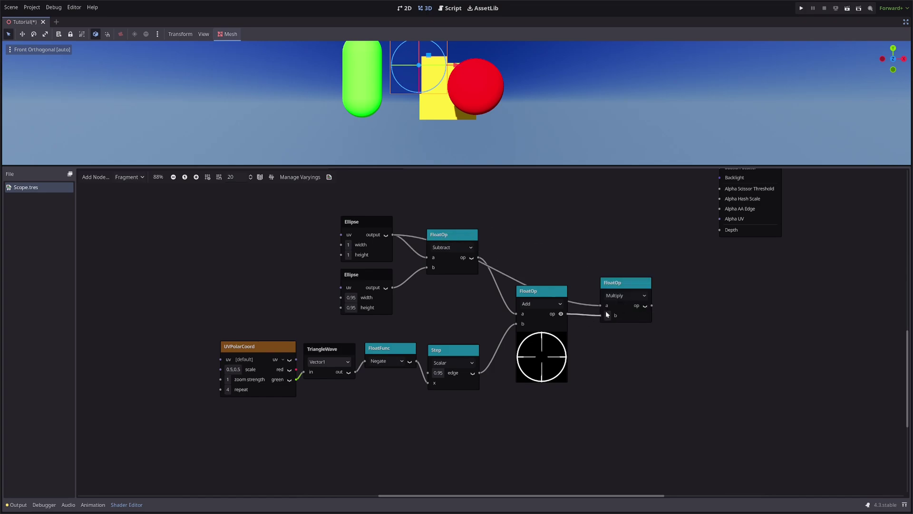
left_click(561, 313)
left_click(645, 305)
scroll(568, 343, "up", 2)
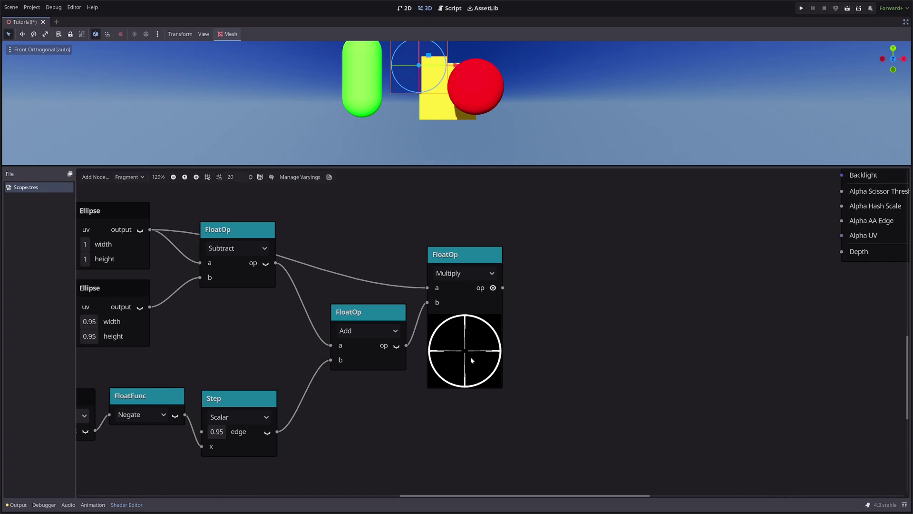
Step: Add a ColorParameter named CrosshairColor with a black default value
right_click(585, 204)
type("color")
key("Down")
key("Return")
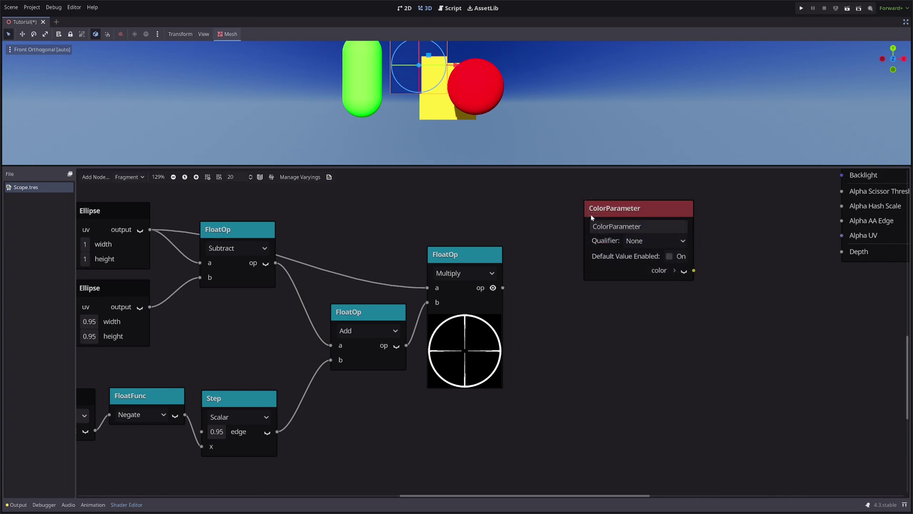
key("ctrl+a")
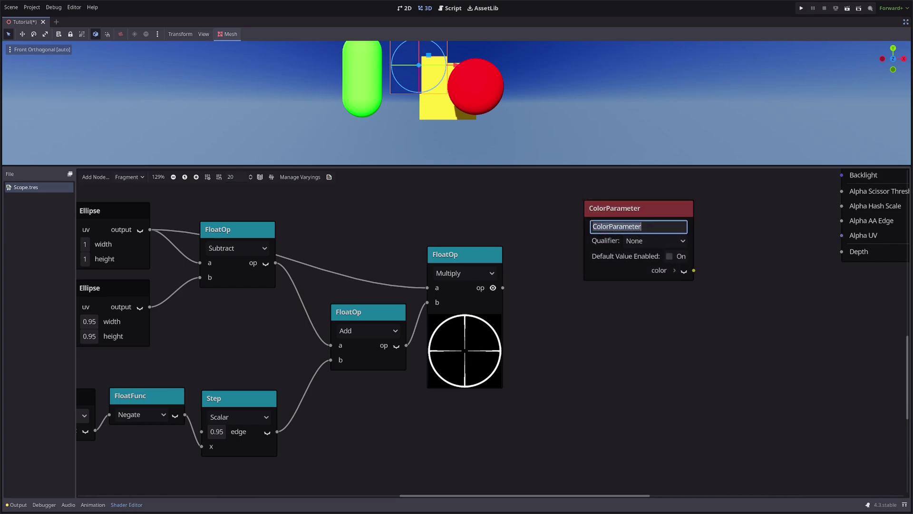
type("CrosshairColor")
key("Return")
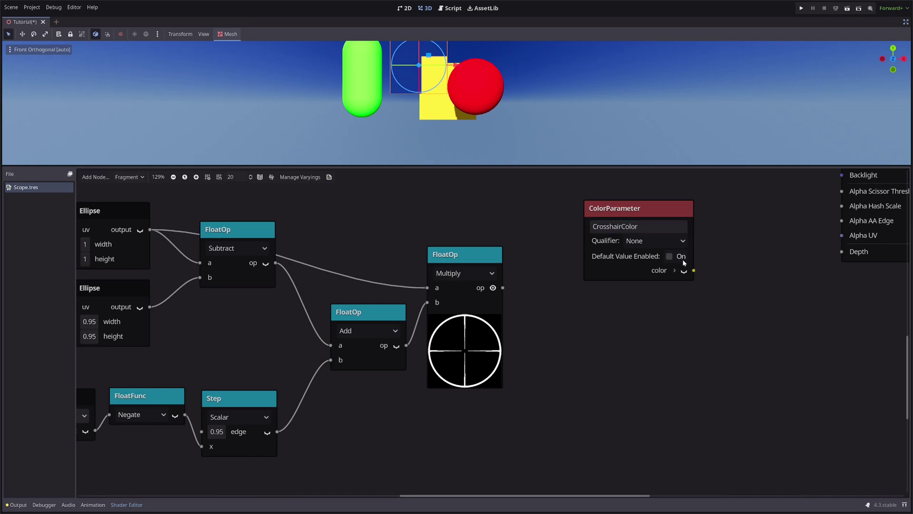
left_click(680, 256)
left_click(662, 271)
left_click_drag(659, 300, 572, 397)
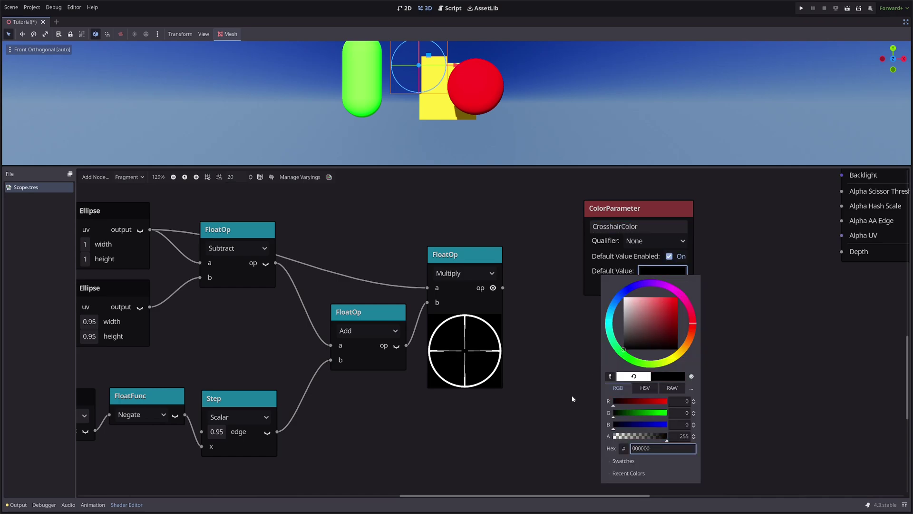
left_click(568, 401)
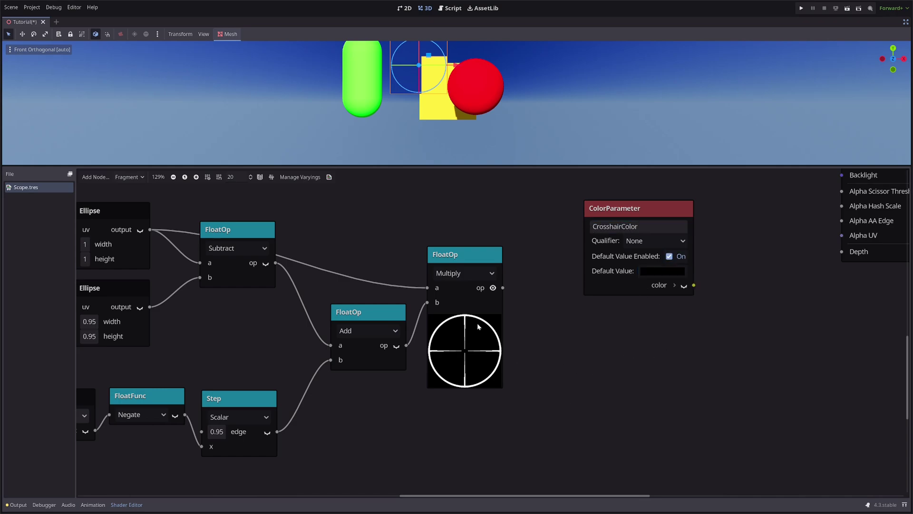
Step: Multiply CrosshairColor by the crosshair mask in a Vector3 Multiply, mask into b
left_click_drag(694, 286, 736, 318)
type("multiply")
key("Down")
key("Down")
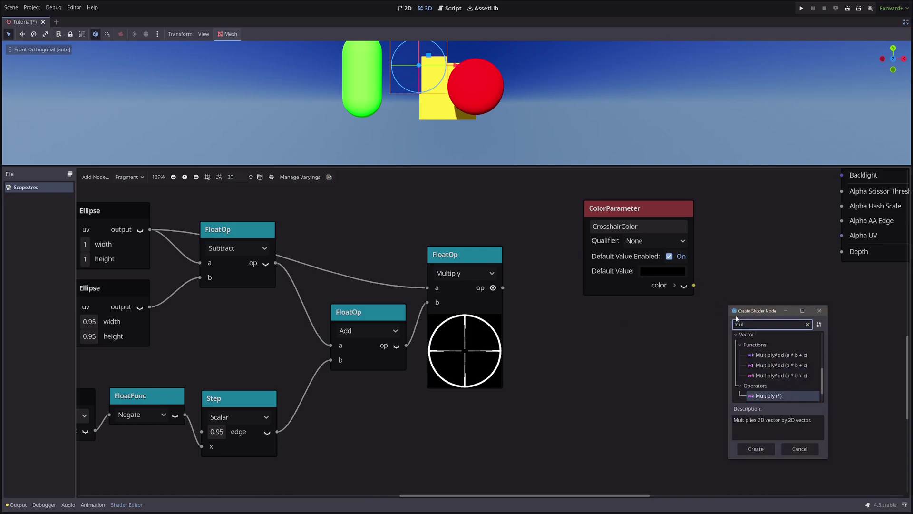
key("Return")
left_click_drag(503, 287, 628, 363)
left_click_drag(627, 363, 729, 387)
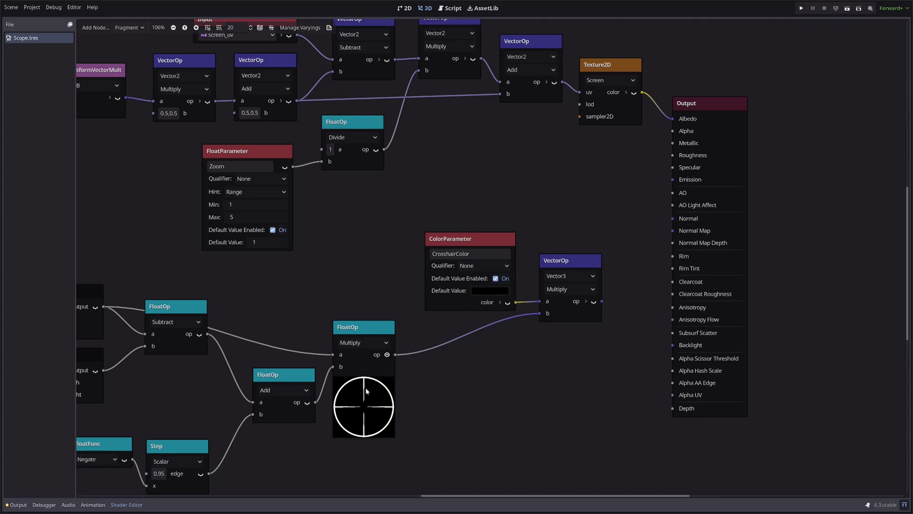
Step: Invert the crosshair mask with a OneMinus node placed near Texture2D
left_click_drag(395, 354, 440, 369)
type("one")
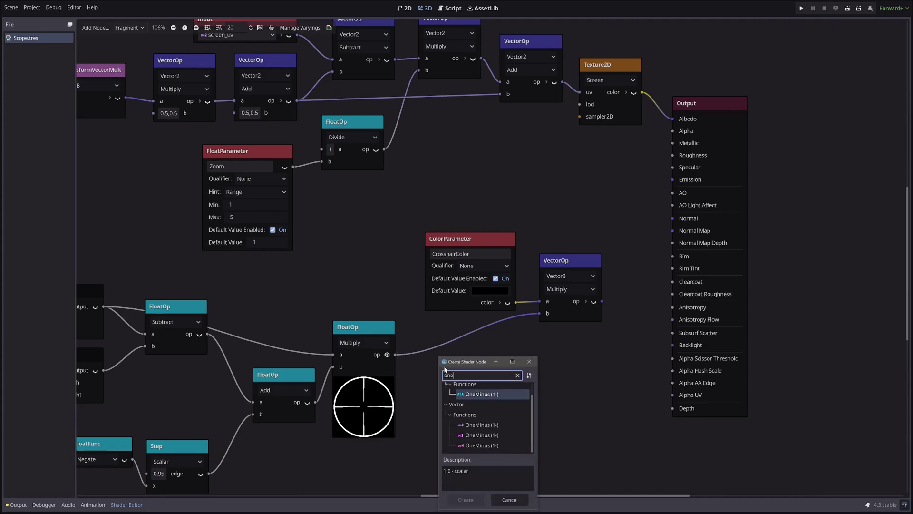
key("Return")
left_click(494, 390)
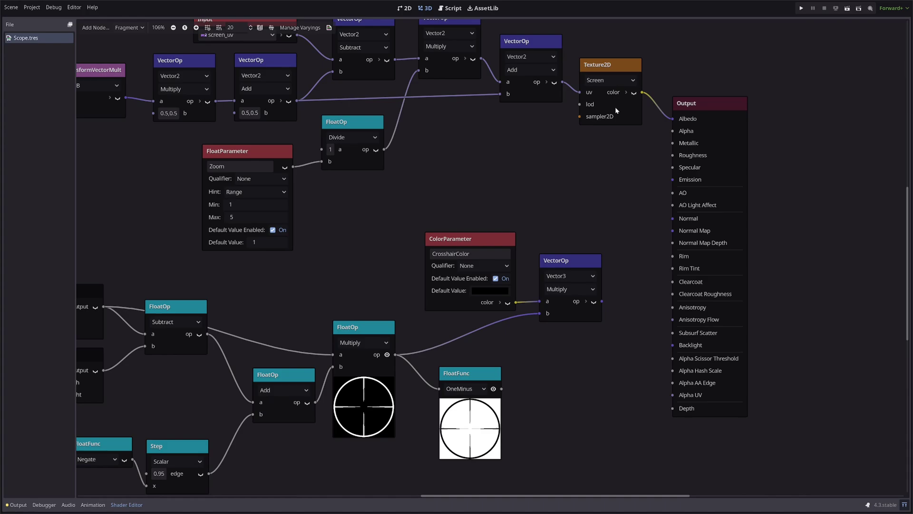
left_click_drag(702, 105, 783, 102)
left_click_drag(493, 390, 552, 151)
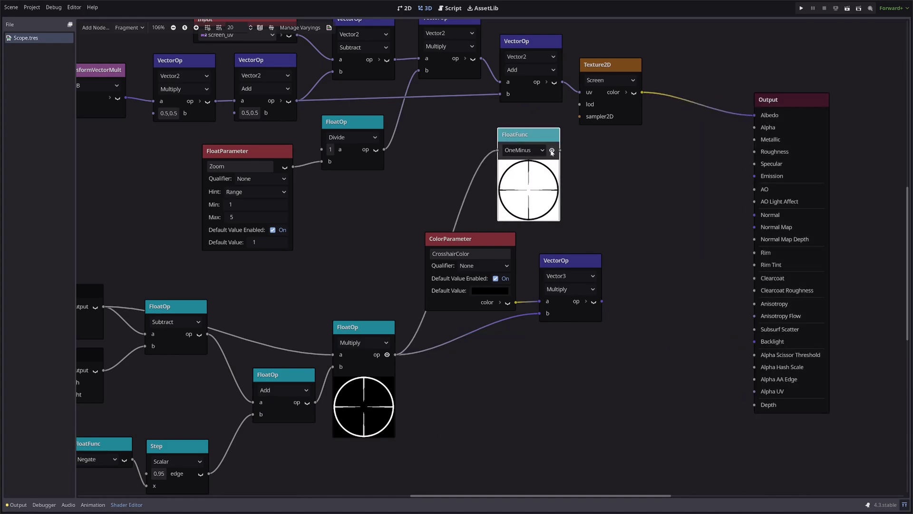
left_click(552, 150)
Step: Multiply the Texture2D colour by the inverted mask in a Vector3 Multiply
left_click_drag(642, 92, 667, 121)
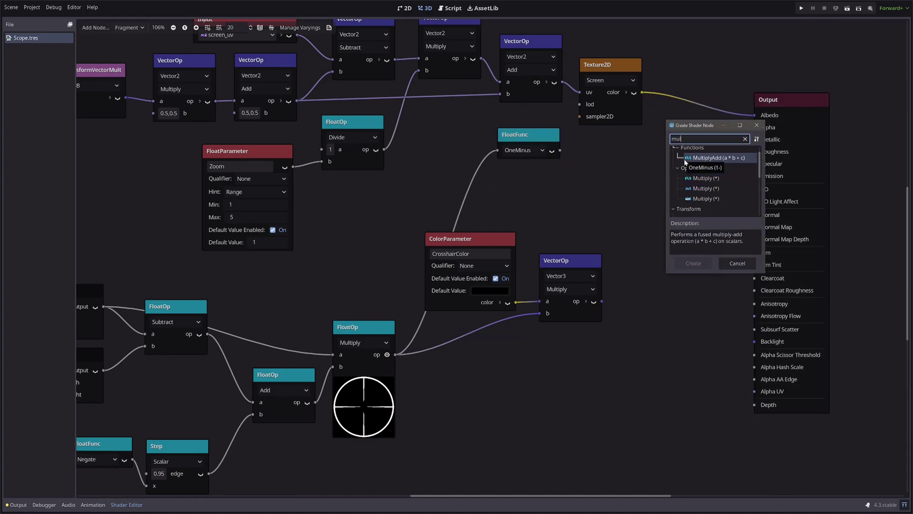
scroll(713, 185, "down", 2)
double_click(706, 190)
left_click_drag(560, 150, 664, 189)
left_click(551, 150)
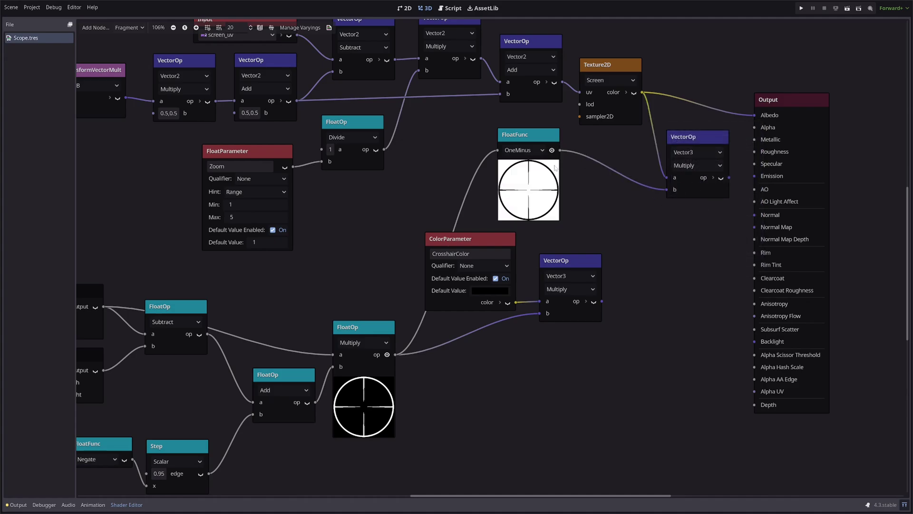
left_click(552, 150)
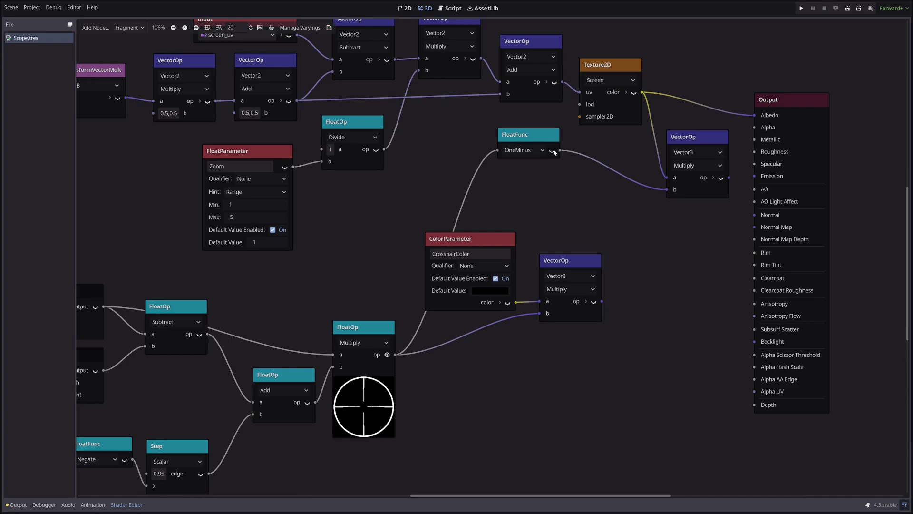
Step: Duplicate the colour Multiply as an Add and feed the screen multiply result into it
left_click(571, 260)
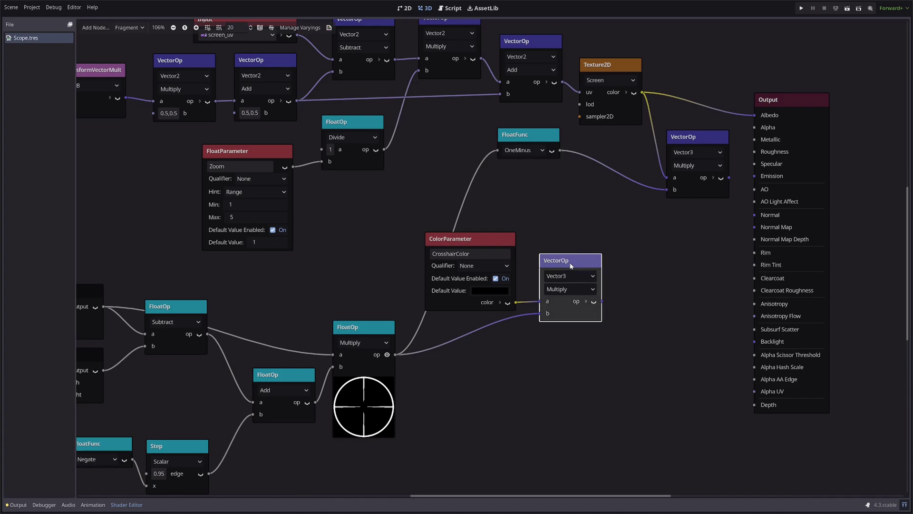
key("ctrl+d")
left_click_drag(625, 258, 711, 250)
left_click(704, 282)
left_click(700, 292)
left_click_drag(729, 179, 676, 306)
Step: Connect the Add node's combined colour to the Output's Albedo
scroll(538, 364, "right", 5)
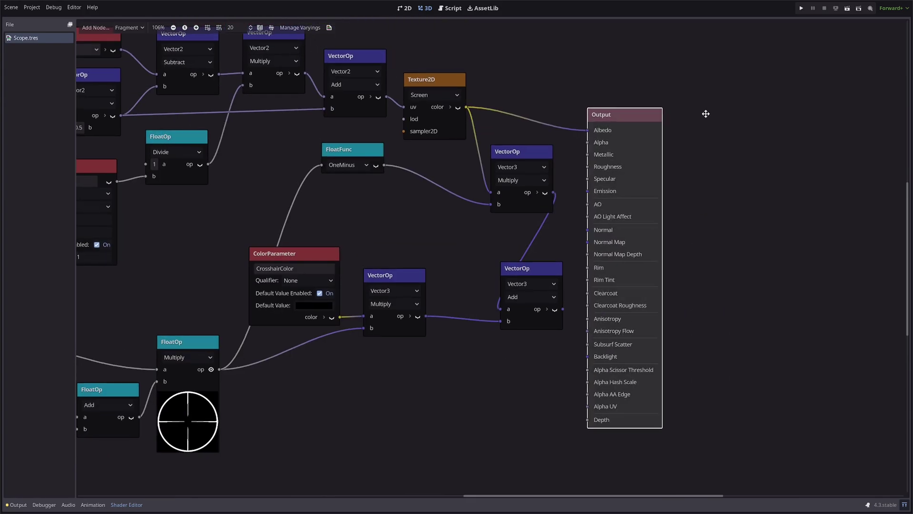
left_click_drag(614, 217, 617, 178)
left_click(601, 289)
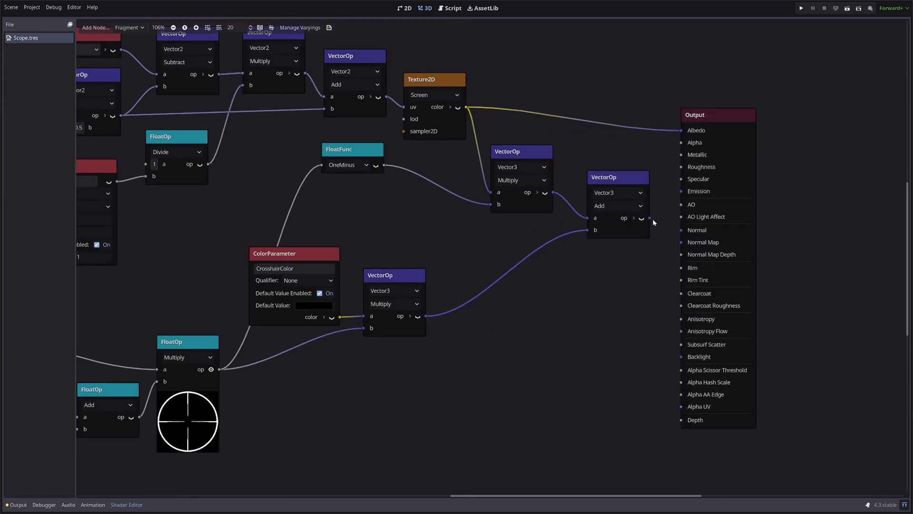
left_click_drag(649, 218, 681, 131)
scroll(574, 298, "down", 3)
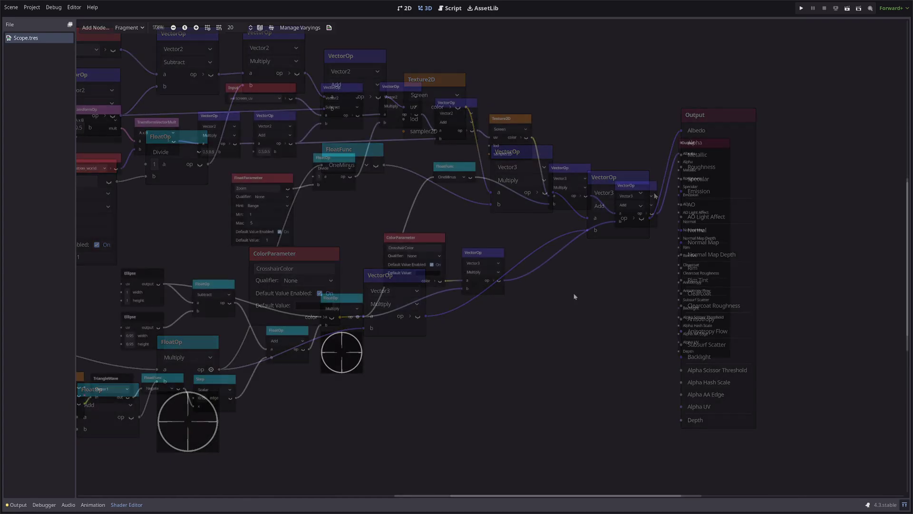
scroll(568, 312, "up", 1)
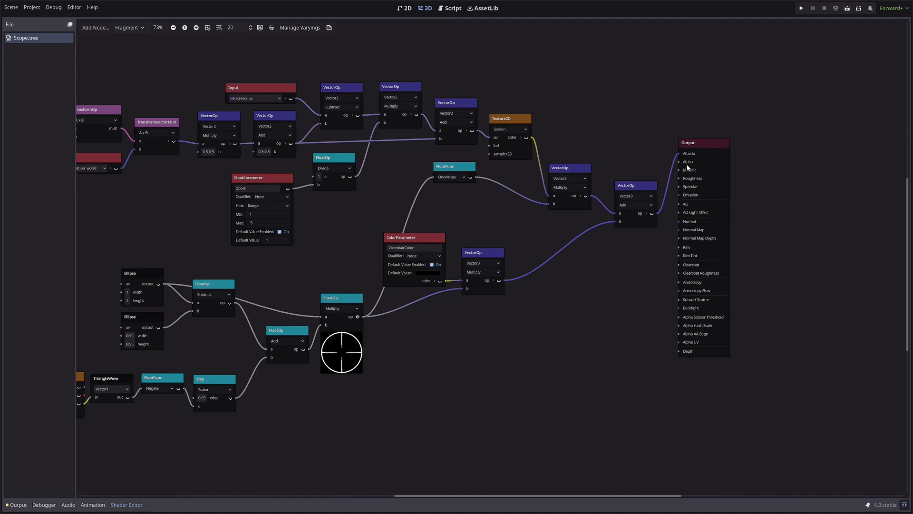
Step: Duplicate the full-size Ellipse beside Output and wire it into Alpha
left_click(140, 271)
key("ctrl+d")
left_click_drag(142, 272, 632, 245)
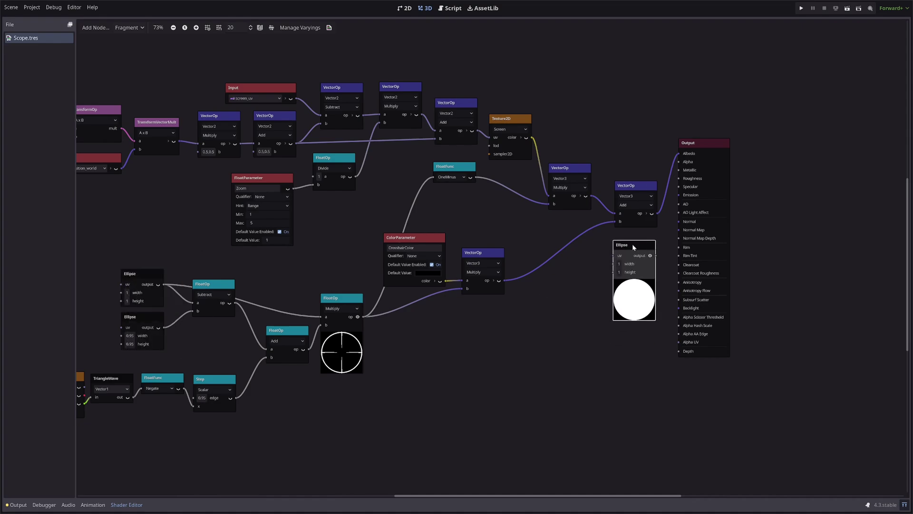
scroll(632, 244, "up", 4)
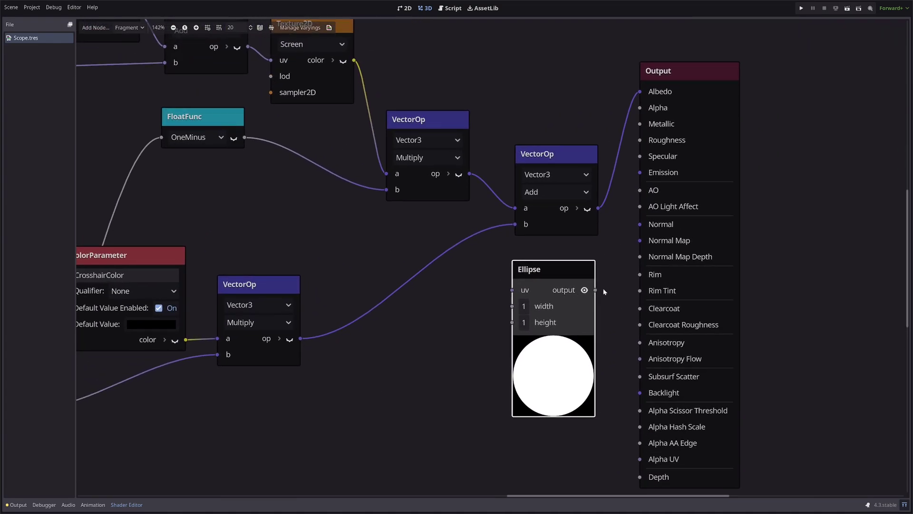
left_click_drag(596, 290, 640, 113)
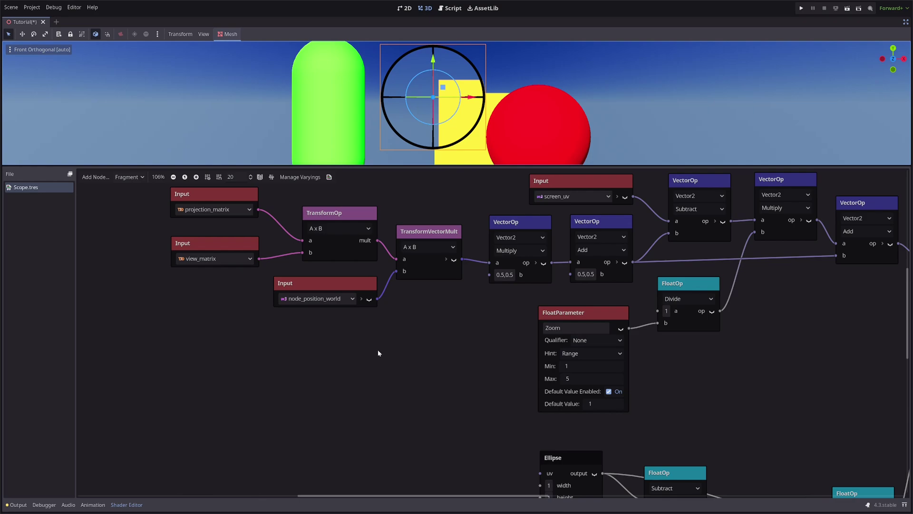
Step: Add a UV Input node and subtract 0.5,0.5 from it using a copied VectorOp set to Subtract
right_click(192, 333)
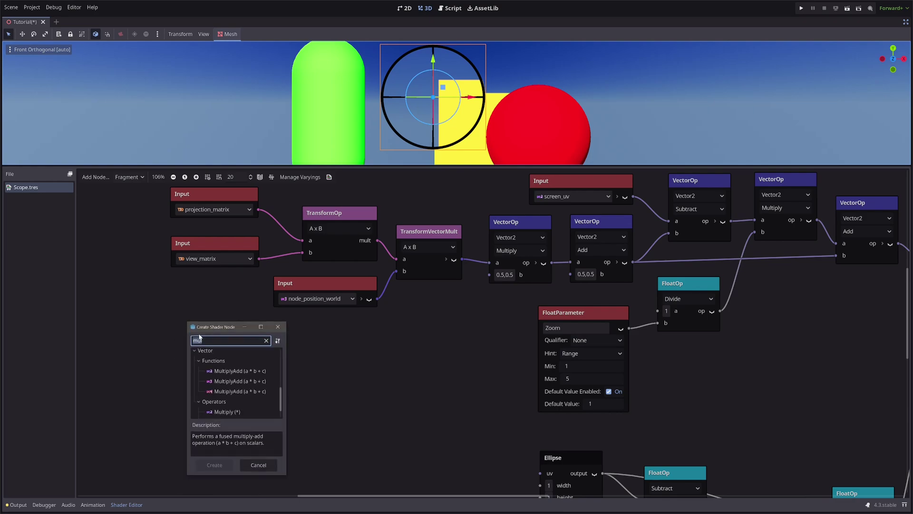
type("uv")
key("Up")
key("Return")
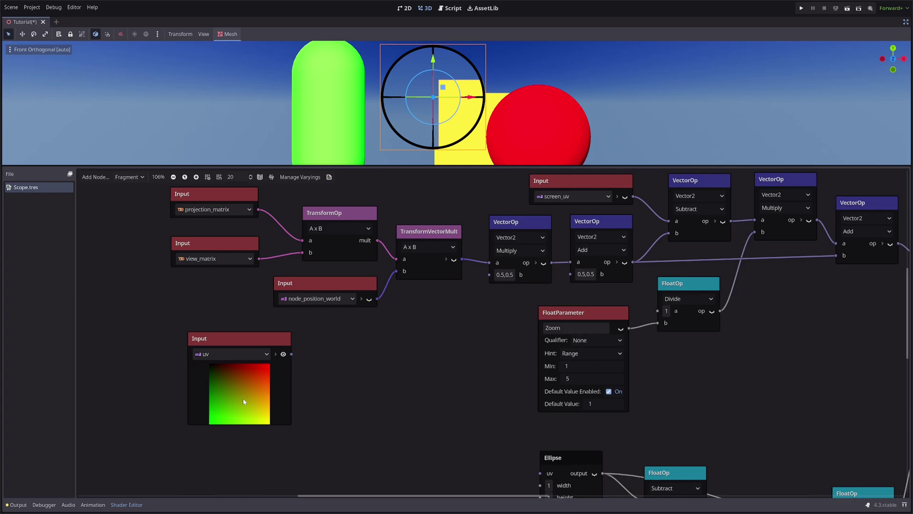
left_click(603, 221)
key("ctrl+c")
key("ctrl+v")
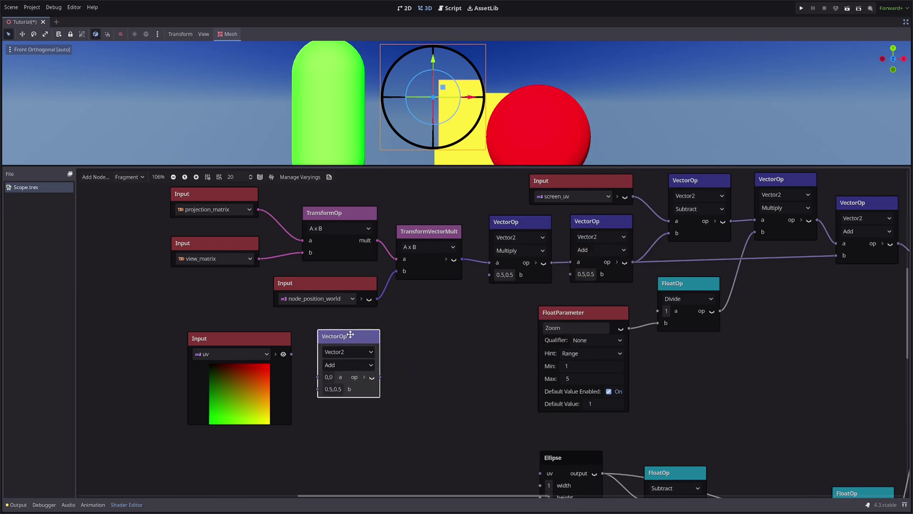
left_click(357, 368)
left_click(340, 386)
left_click_drag(318, 377, 291, 353)
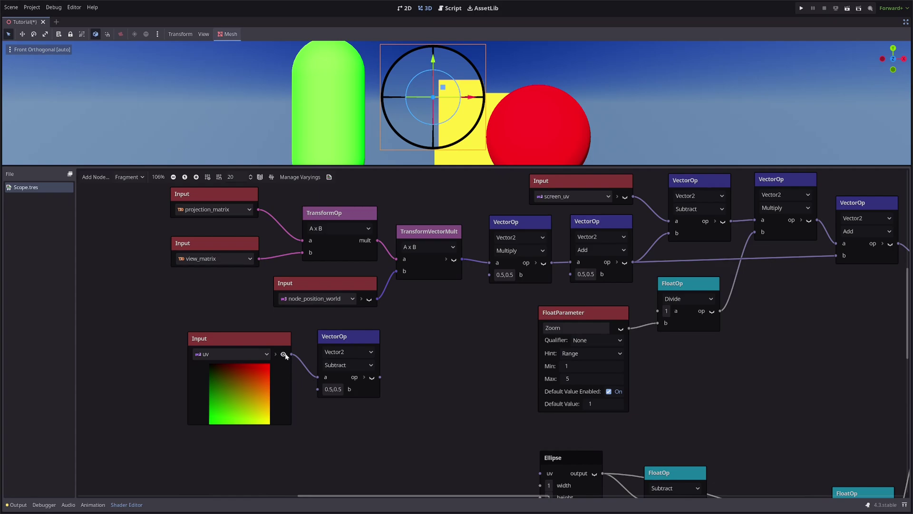
left_click(284, 354)
left_click(372, 377)
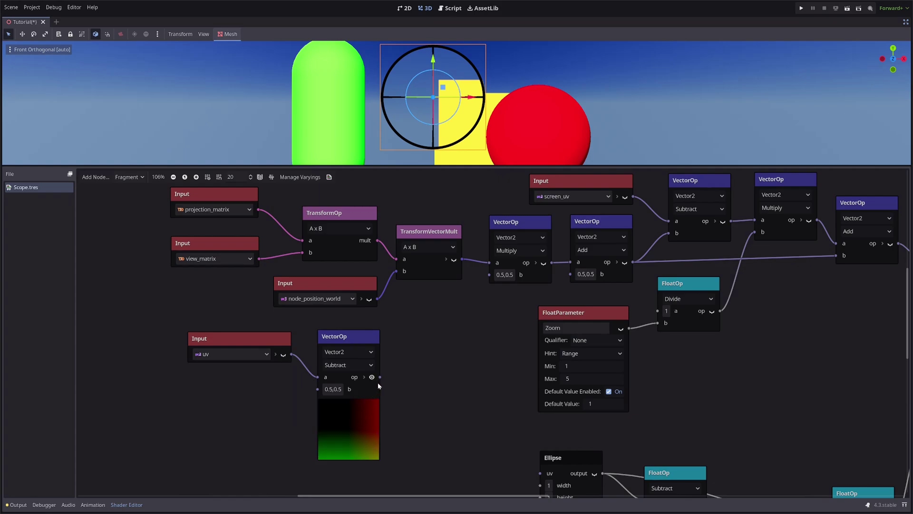
Step: Feed the Subtract result into a VectorLen node, then the length into a SmoothStep node
left_click_drag(380, 377, 417, 360)
type("leng")
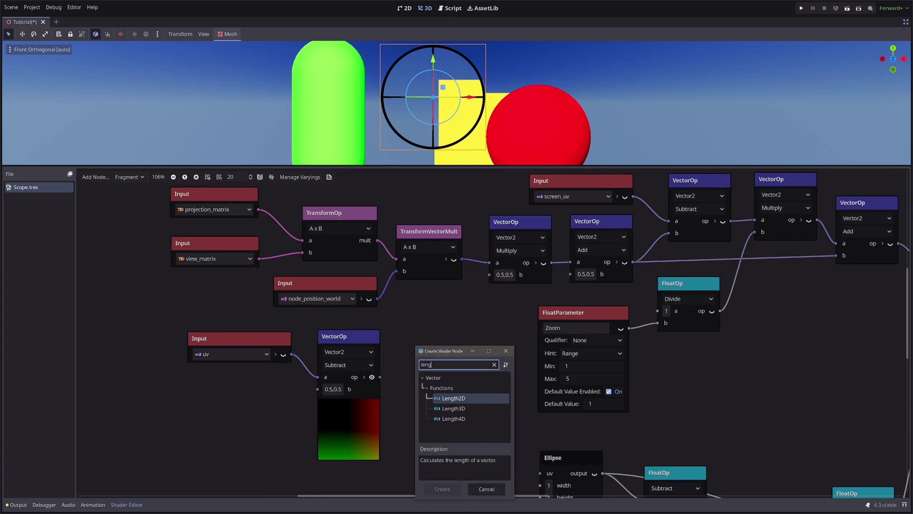
key("Return")
left_click(372, 377)
left_click(469, 390)
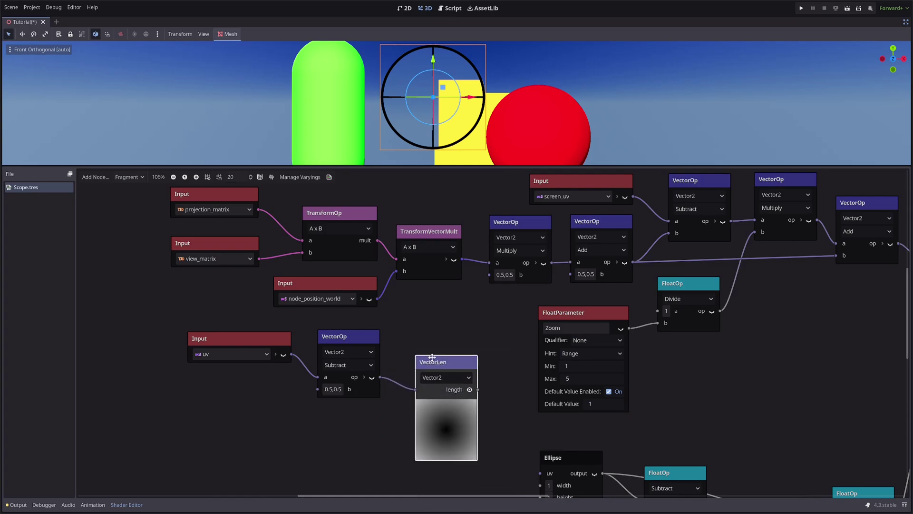
left_click_drag(441, 366, 423, 343)
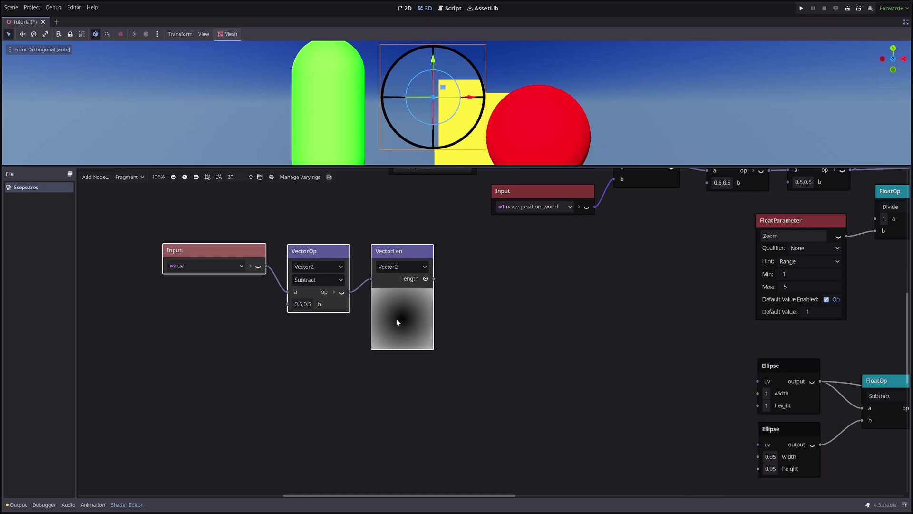
left_click_drag(433, 279, 464, 279)
type("smooths")
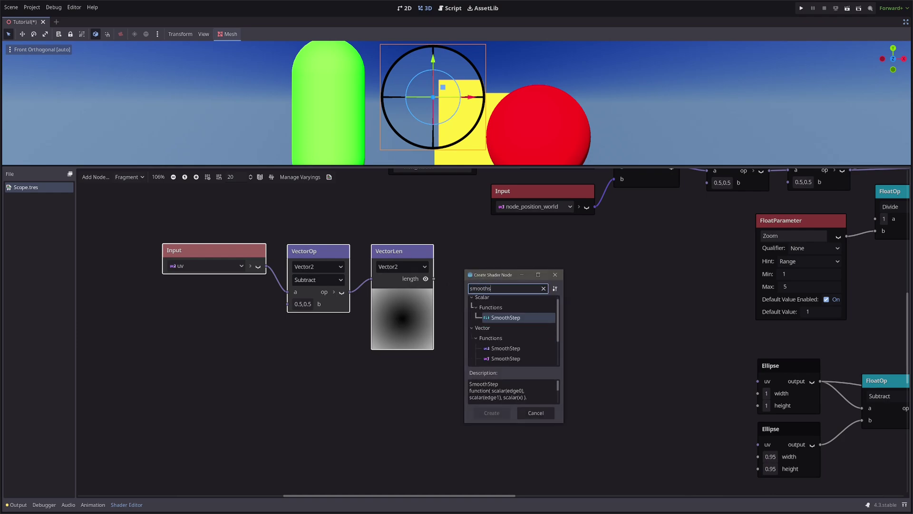
key("Return")
left_click(426, 279)
left_click(519, 314)
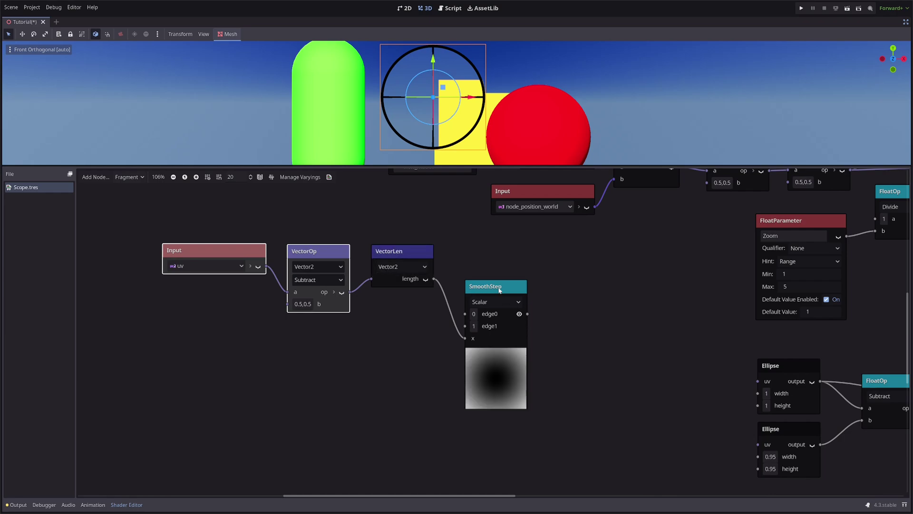
left_click_drag(510, 297, 493, 264)
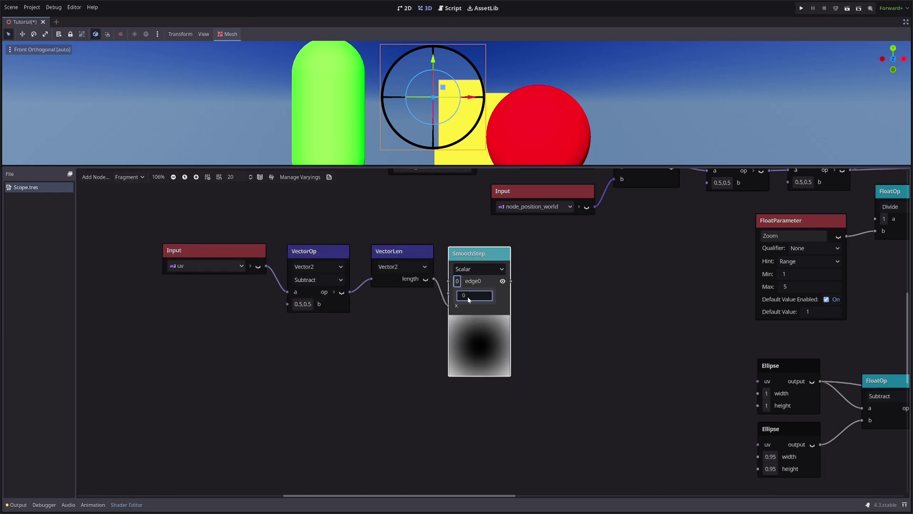
Step: Set SmoothStep edge0 to 0.8 and edge1 to 0.1, then rearrange the Zoom and Divide nodes
left_click(458, 281)
type(".8")
key("Return")
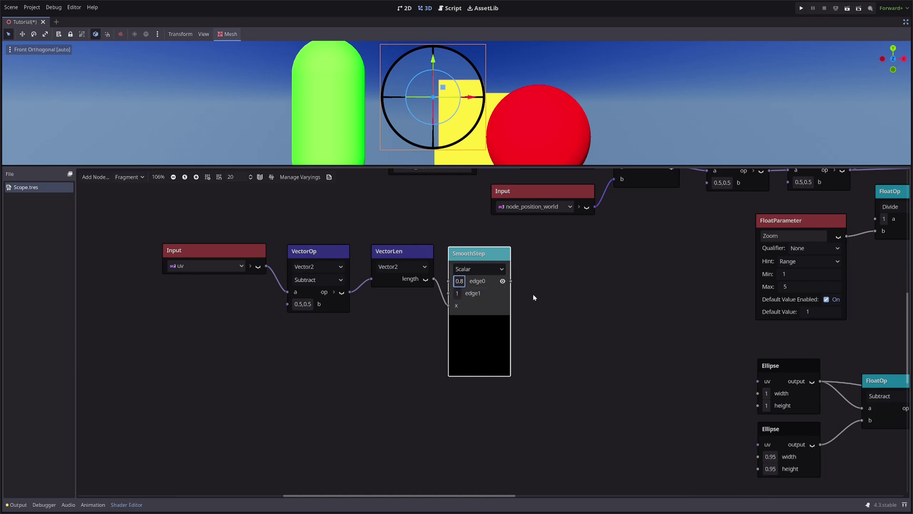
left_click(457, 293)
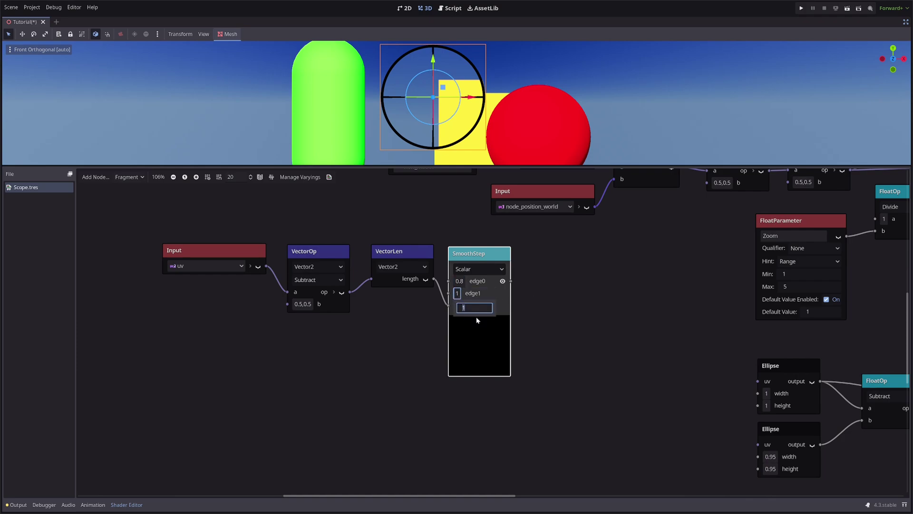
type(".1")
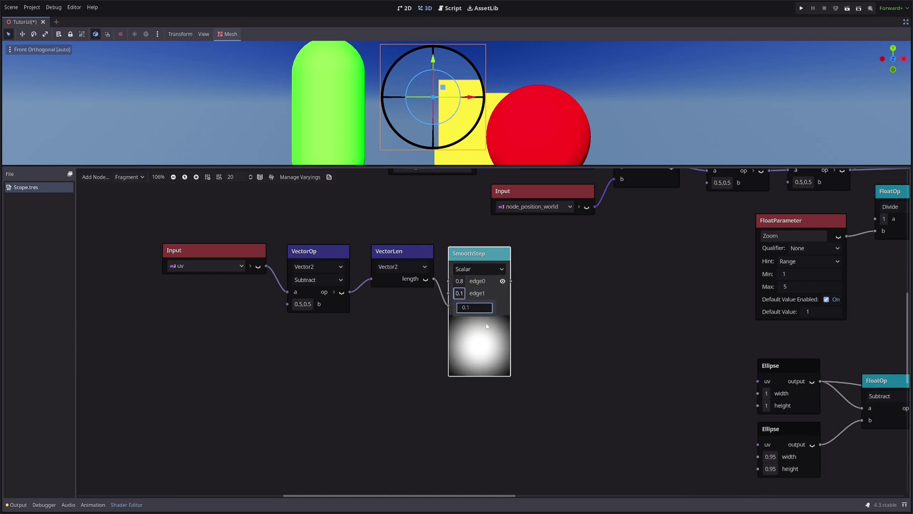
key("Return")
left_click_drag(811, 224, 478, 399)
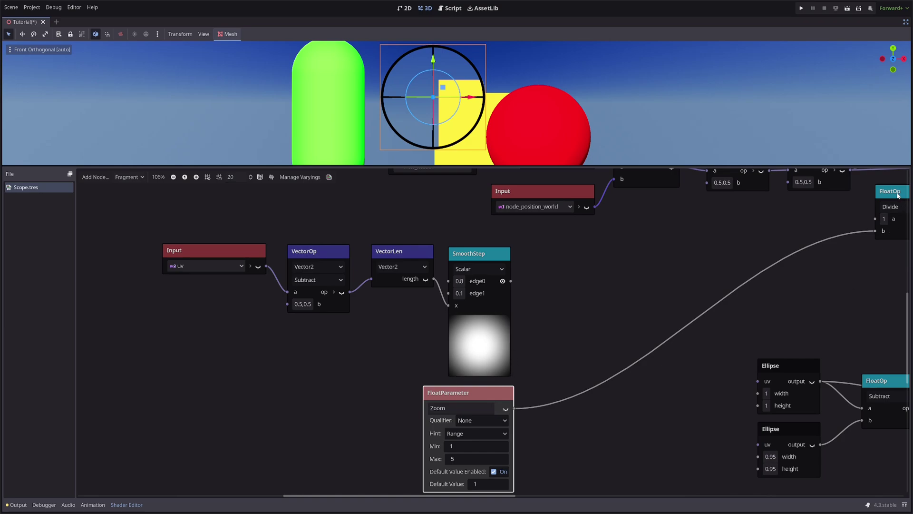
left_click_drag(898, 195, 826, 219)
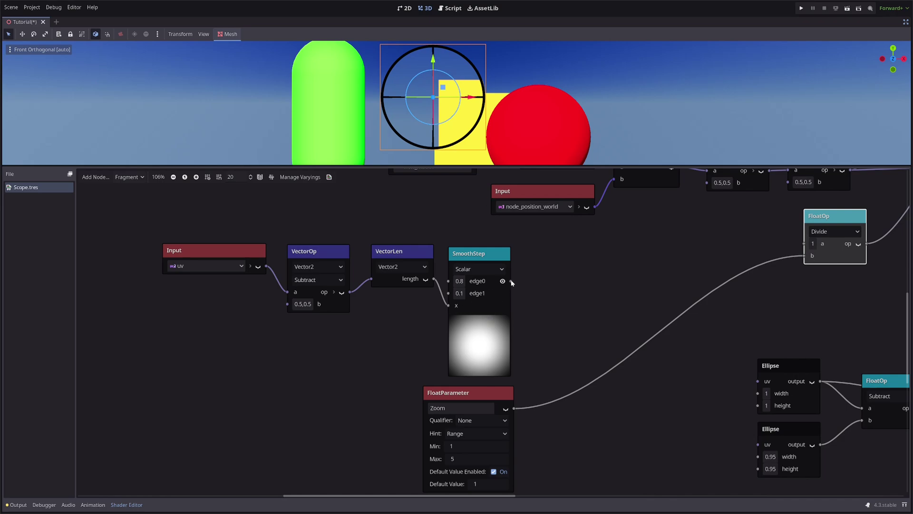
Step: Add a Remap node after SmoothStep with output min 1 and output max 1.2
right_click(543, 268)
type("remap")
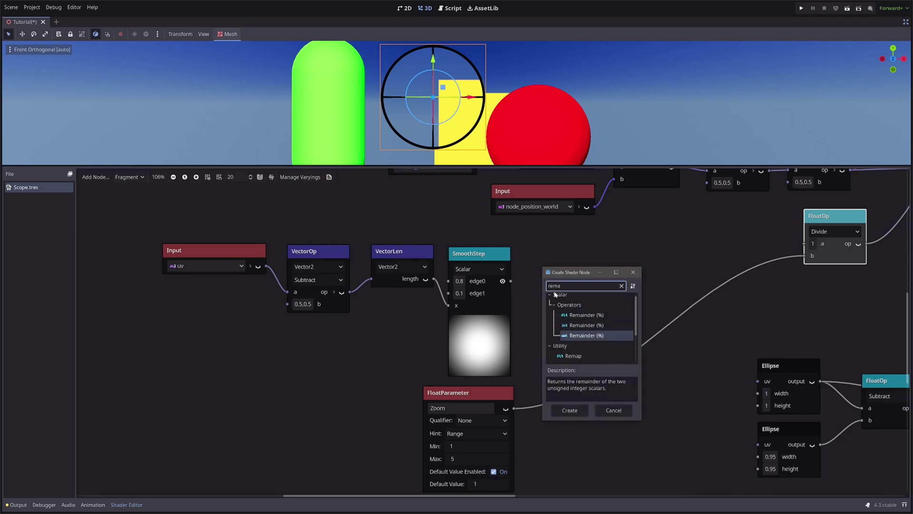
key("Return")
left_click(580, 276)
left_click_drag(580, 276, 576, 259)
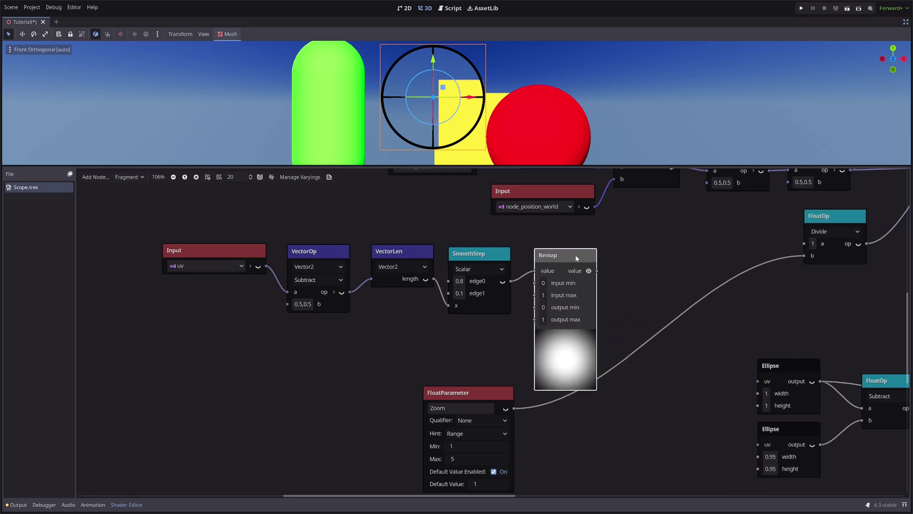
left_click(543, 307)
type("1")
key("Return")
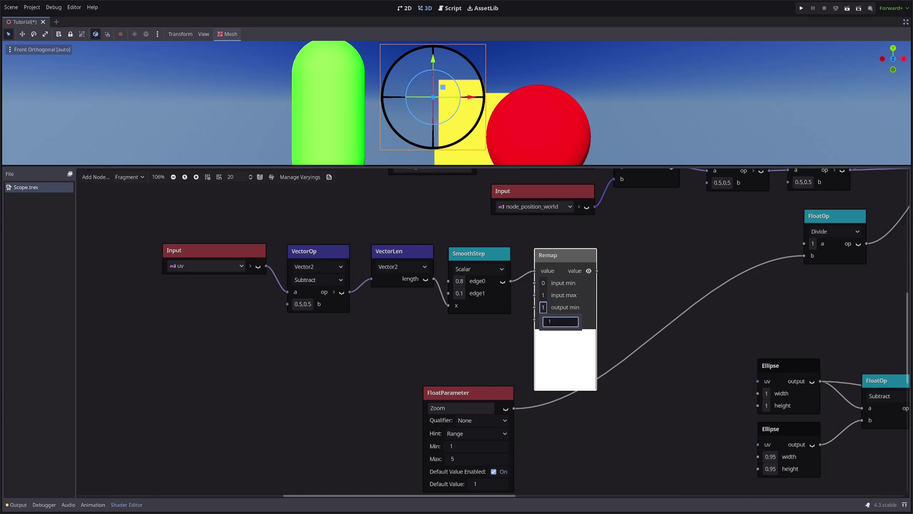
left_click(543, 319)
double_click(561, 334)
type("1.2")
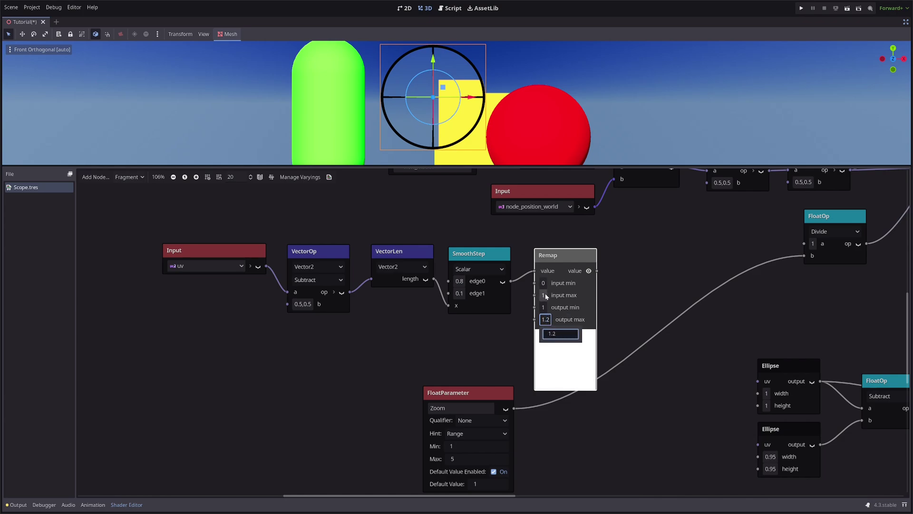
key("Return")
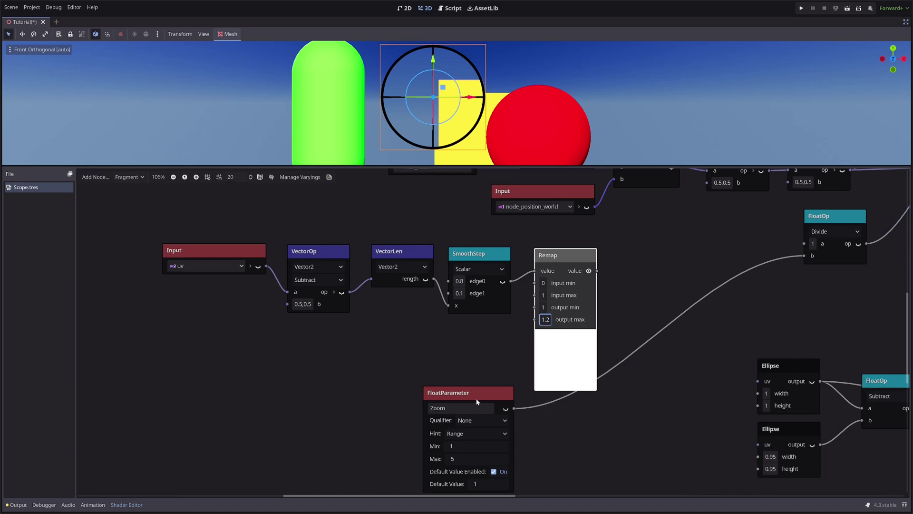
Step: Multiply the remapped value by Zoom and wire the product into Divide's b input
left_click_drag(476, 393, 562, 404)
right_click(654, 253)
type("mul")
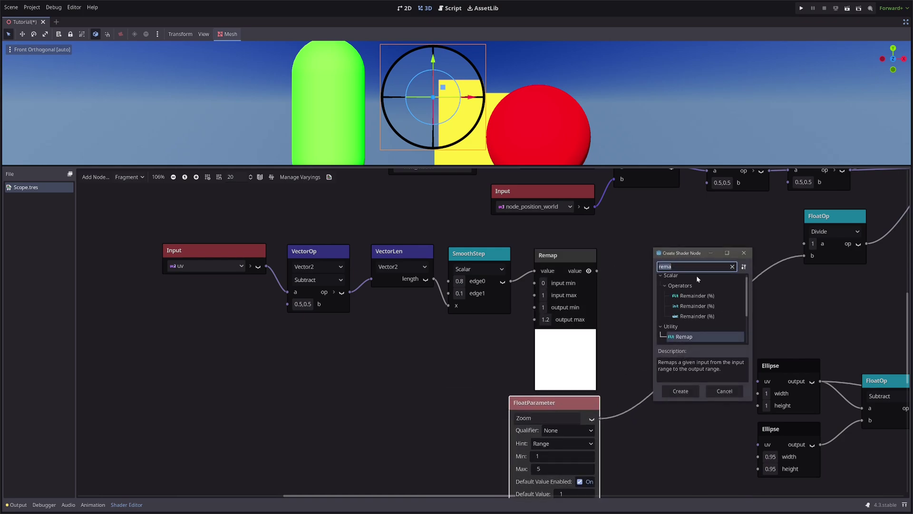
double_click(698, 315)
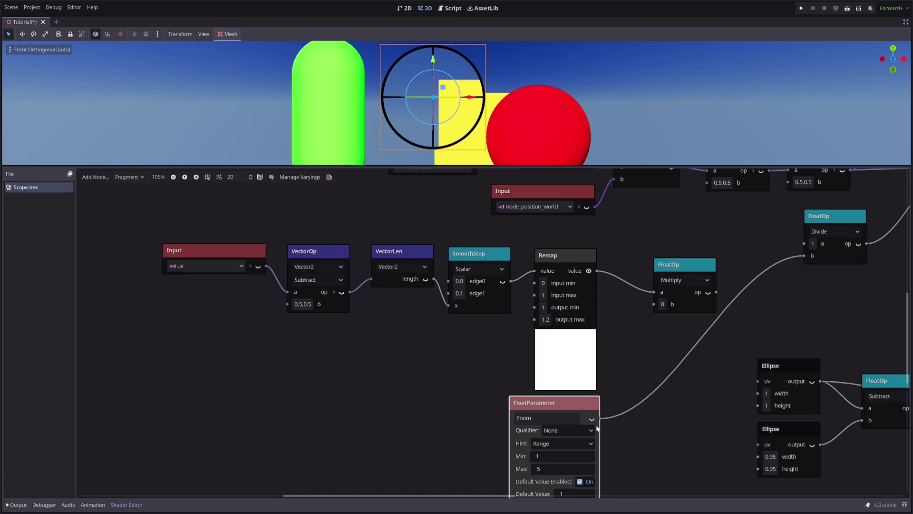
left_click_drag(600, 418, 655, 304)
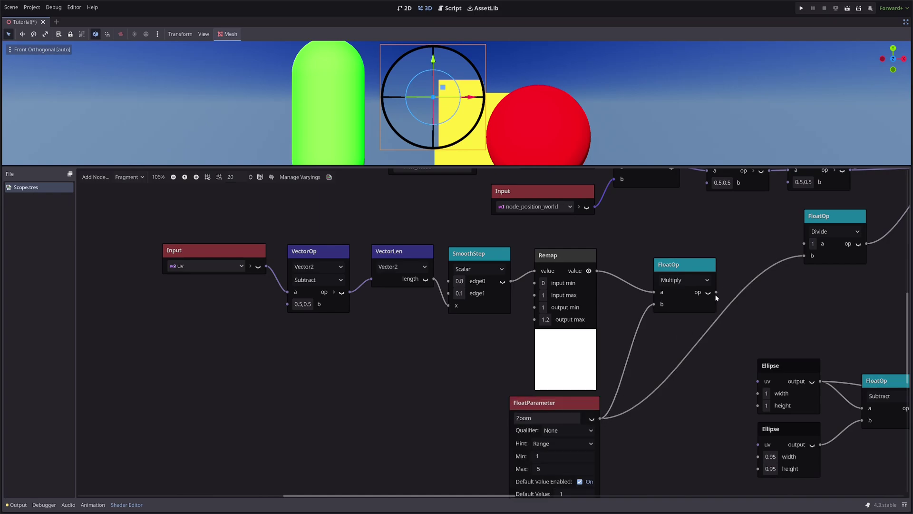
left_click_drag(716, 292, 804, 255)
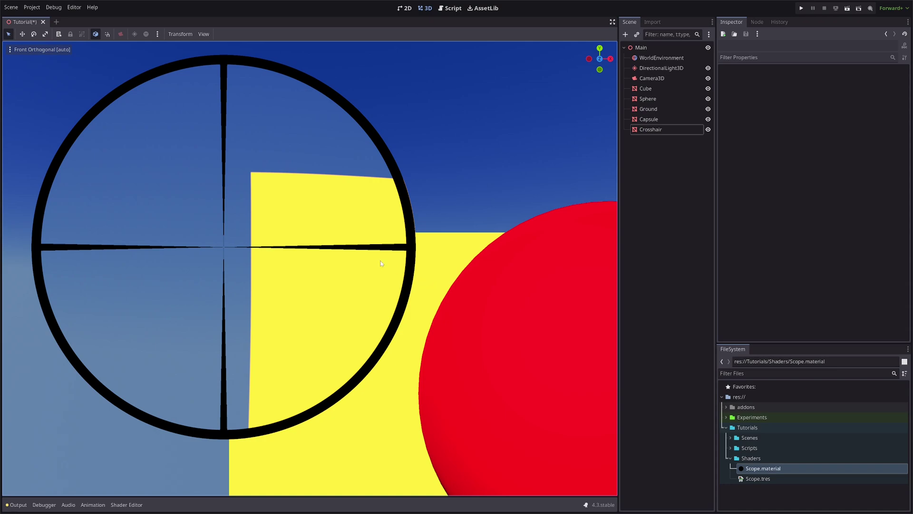
Step: Save the scene and make the Crosshair node a child of Camera3D
left_click(283, 309)
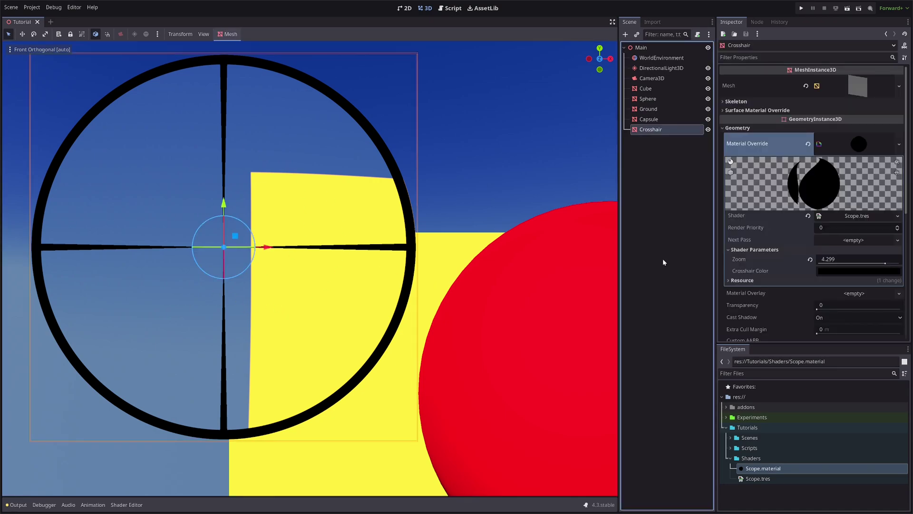
key("ctrl+s")
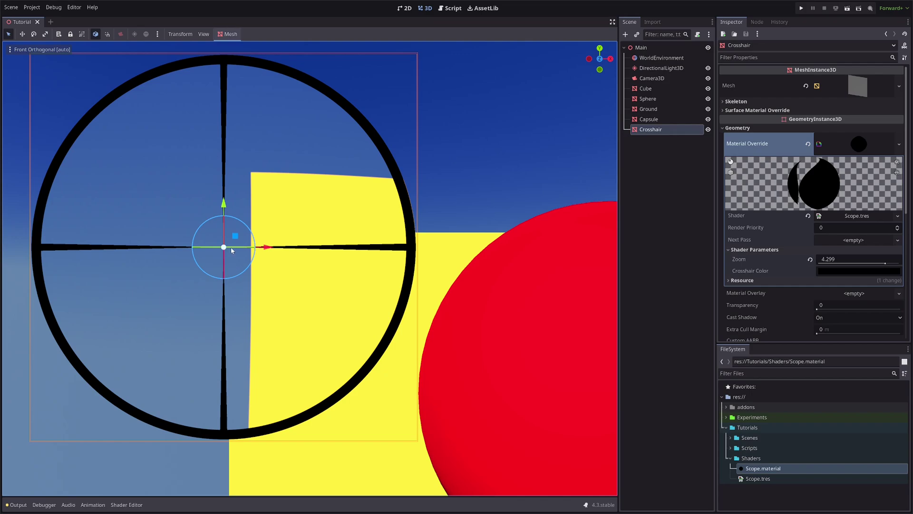
left_click_drag(654, 129, 660, 79)
Step: Place the Crosshair at position 0, 0, -1 with its rotation reset to zero
scroll(827, 221, "down", 5)
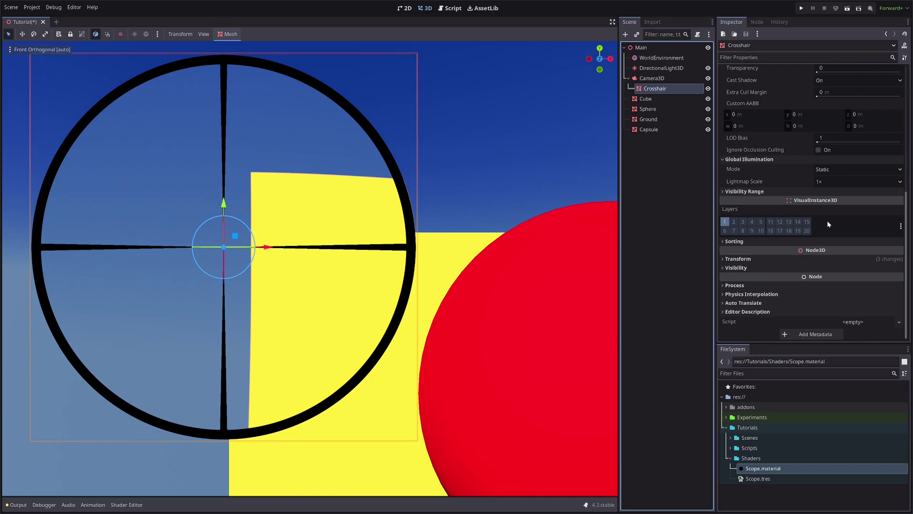
left_click(746, 261)
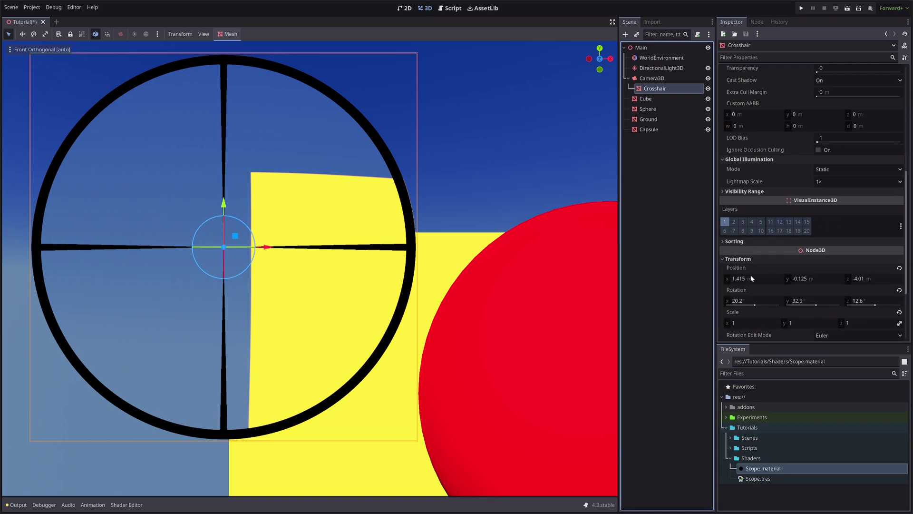
left_click(899, 270)
left_click(886, 280)
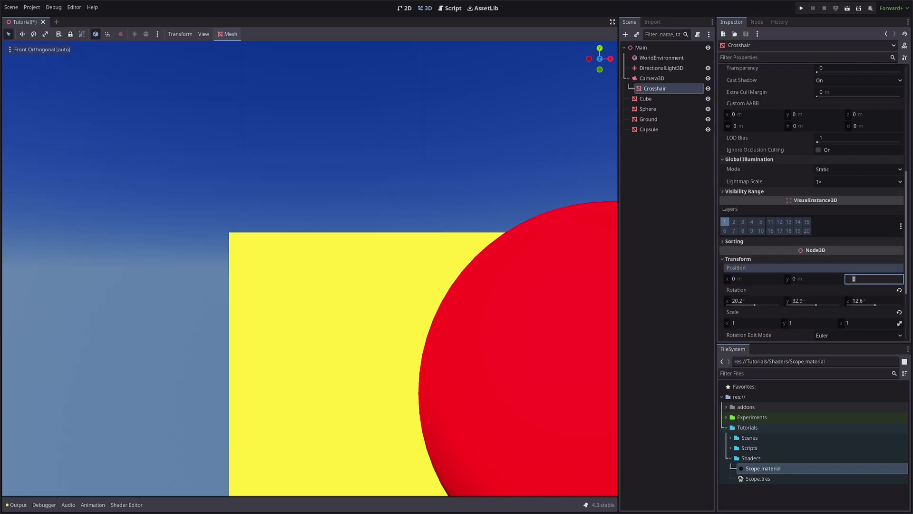
type("-1")
key("Return")
left_click(898, 290)
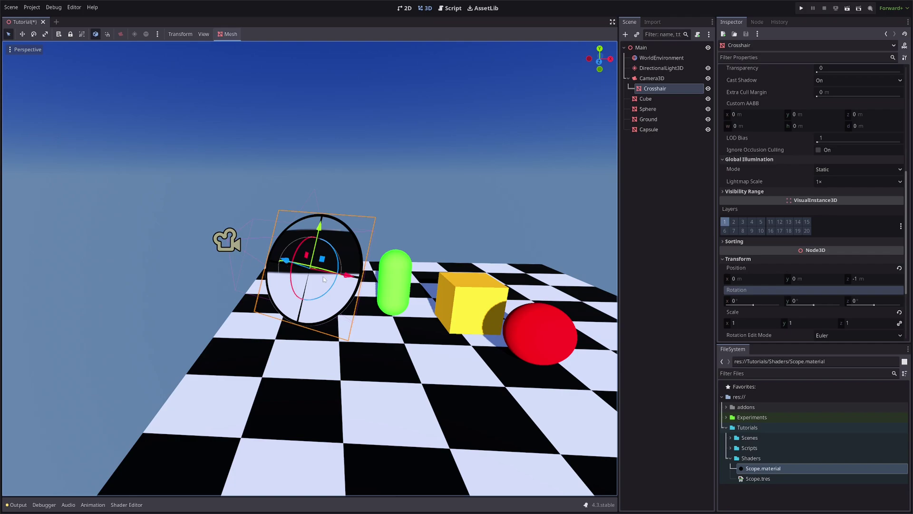
Step: Attach Crosshair.gd from the Scripts folder to the Crosshair node and open it
left_click(731, 447)
left_click(760, 458)
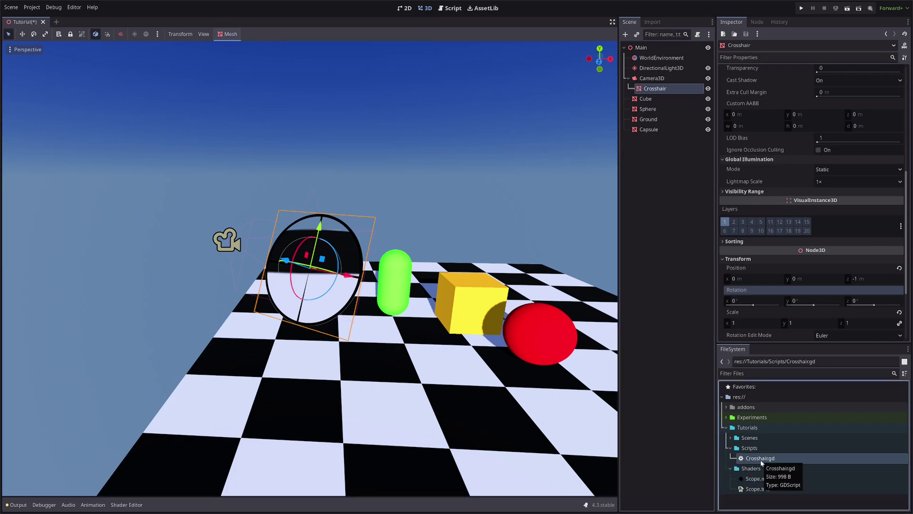
left_click_drag(752, 461, 678, 94)
left_click(698, 88)
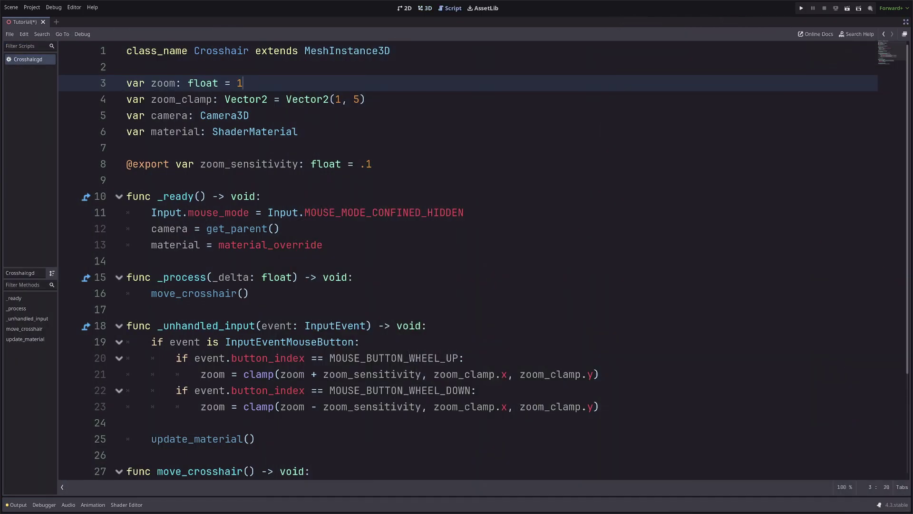
Step: Review the script's variables, _ready setup, _process and mouse-wheel zoom handling in _unhandled_input
key("Down")
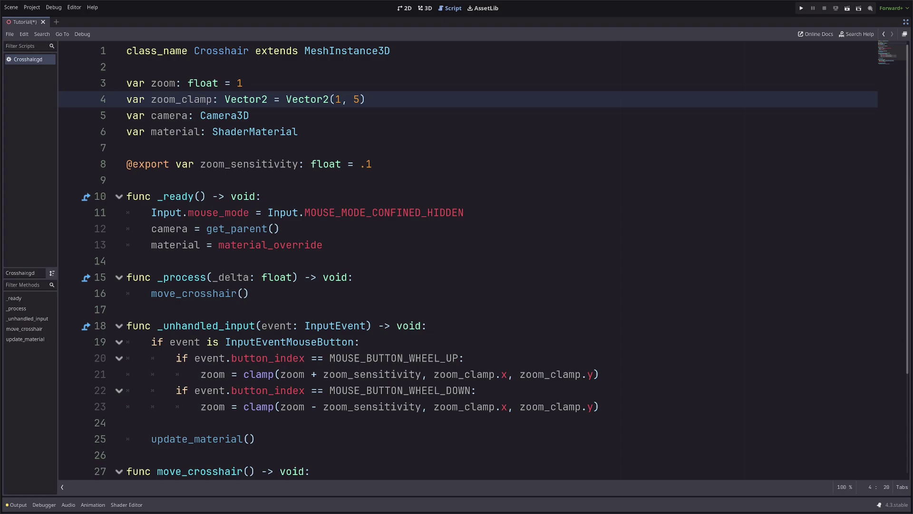
key("Down")
key("Down")
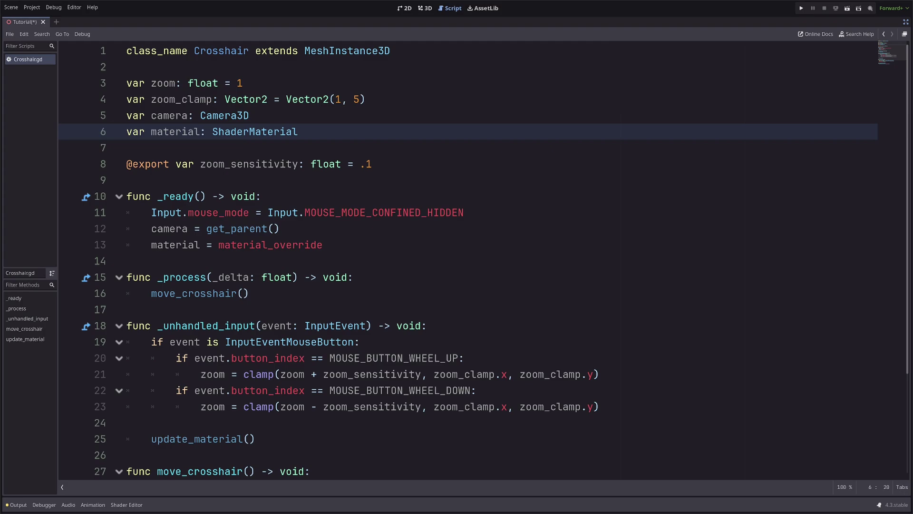
key("Down")
key("Down")
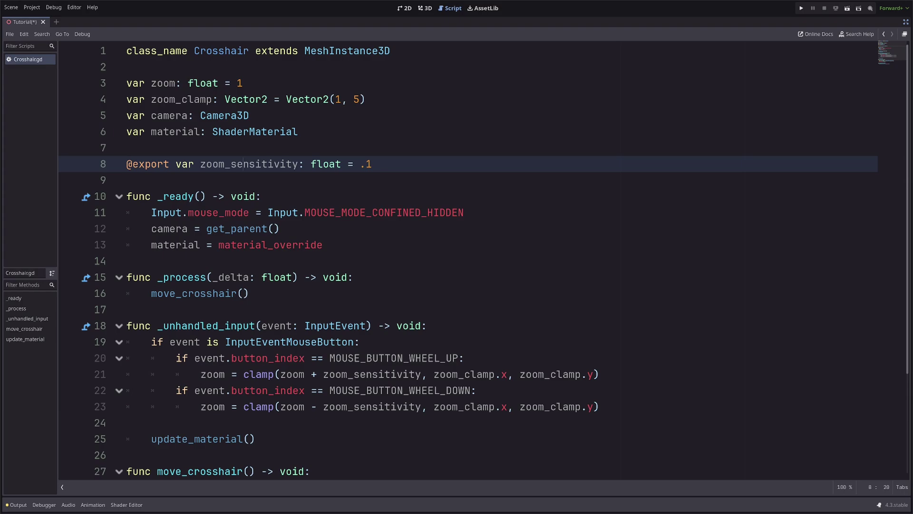
key("Down")
key("Down")
key("Down")
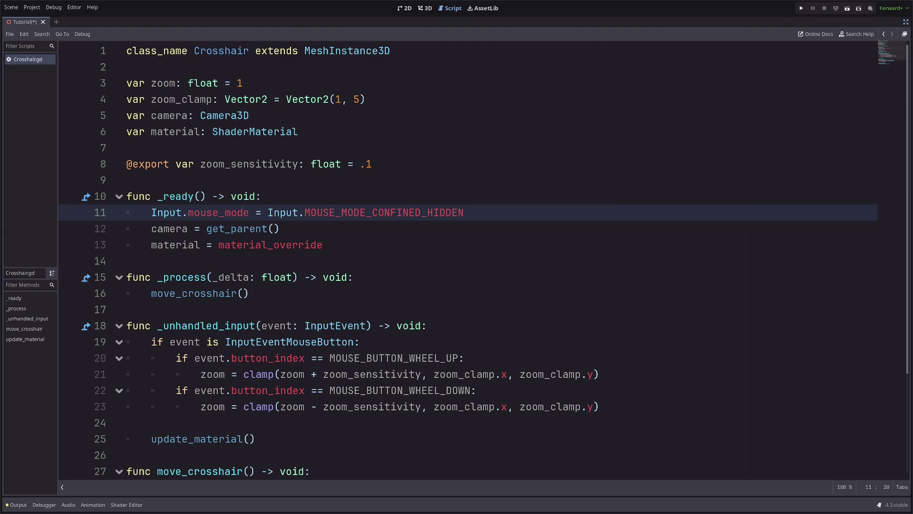
key("Down")
key("Down")
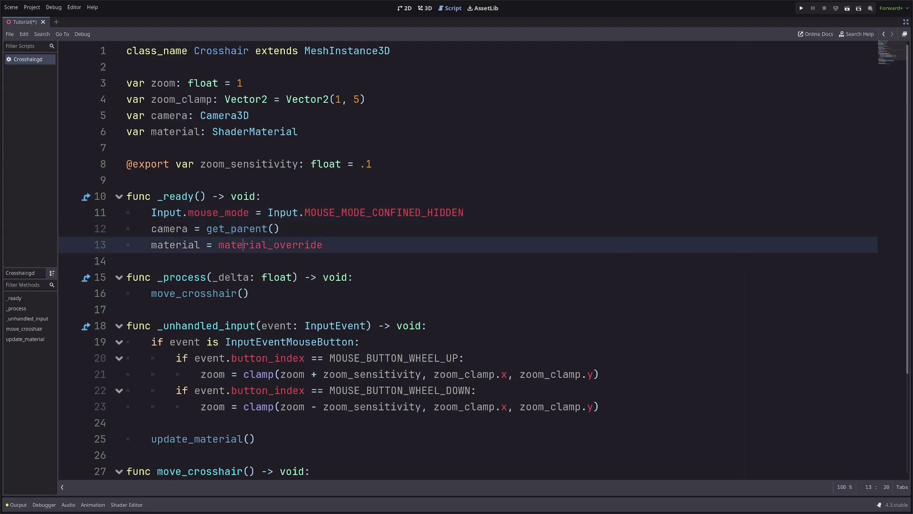
key("Down")
key("Down")
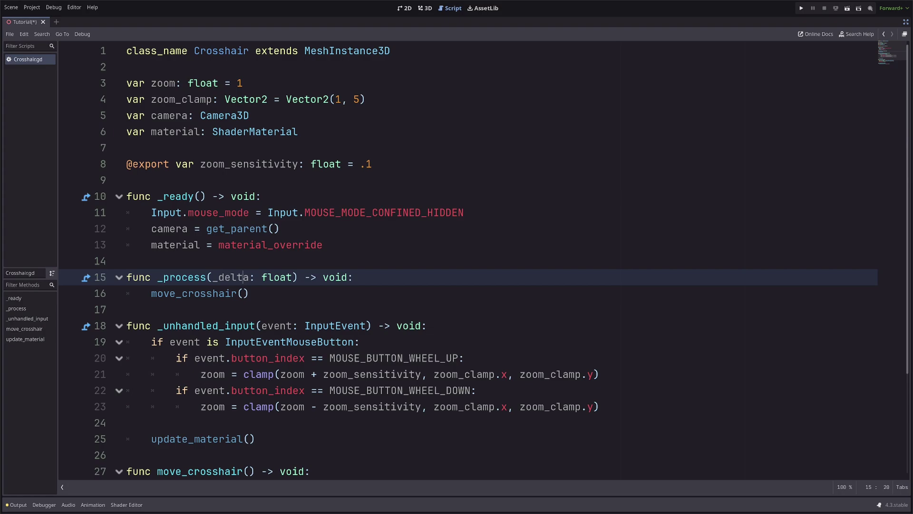
key("Down")
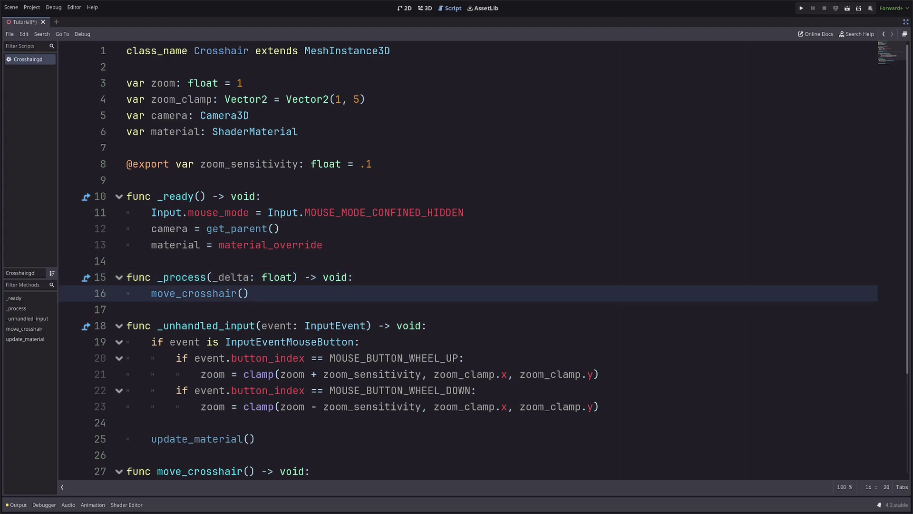
key("Down")
key("Down")
scroll(468, 261, "down", 3)
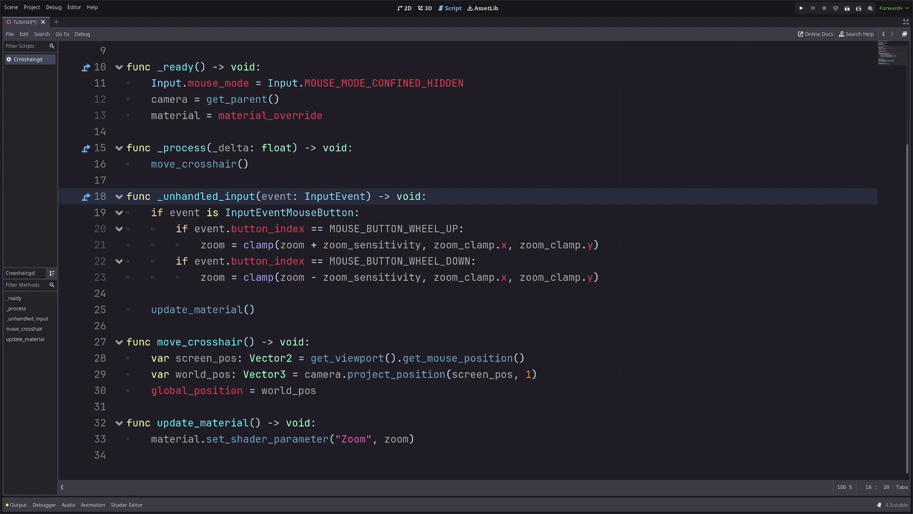
key("Down")
key("Down")
key("Down")
key("Down")
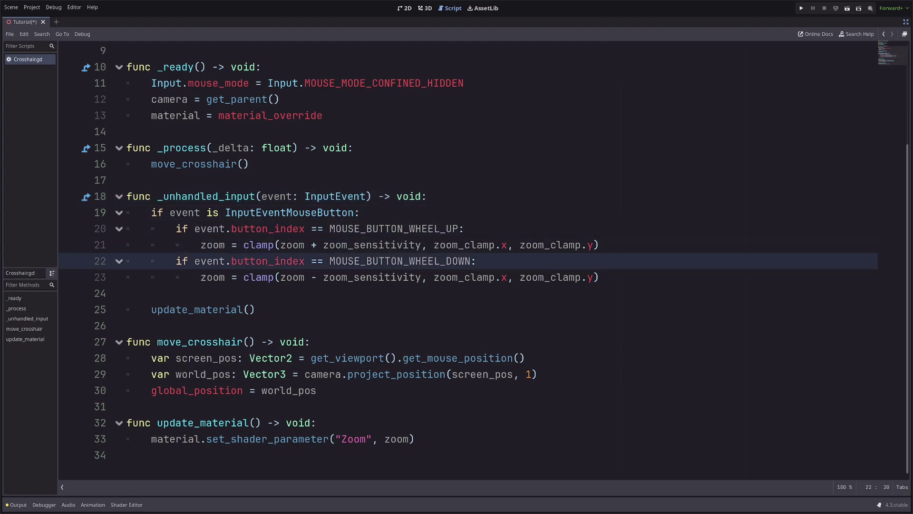
key("Up")
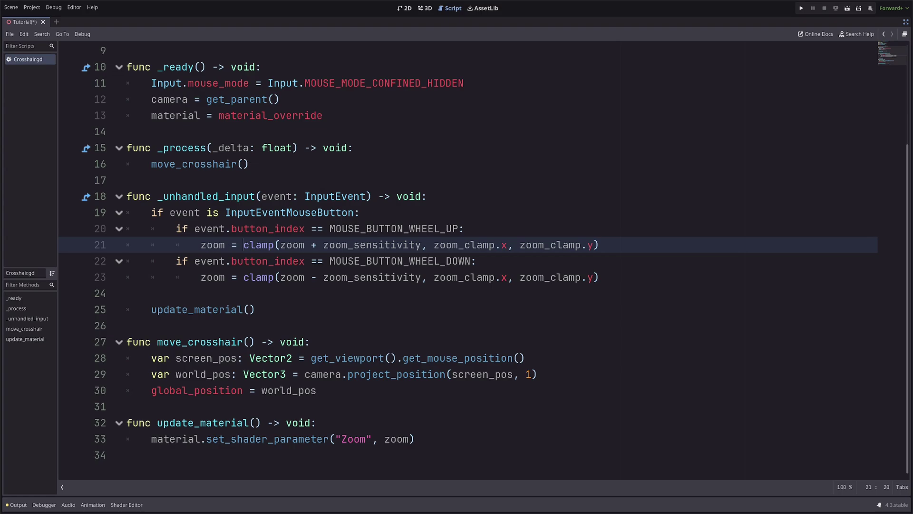
key("Down")
key("Down")
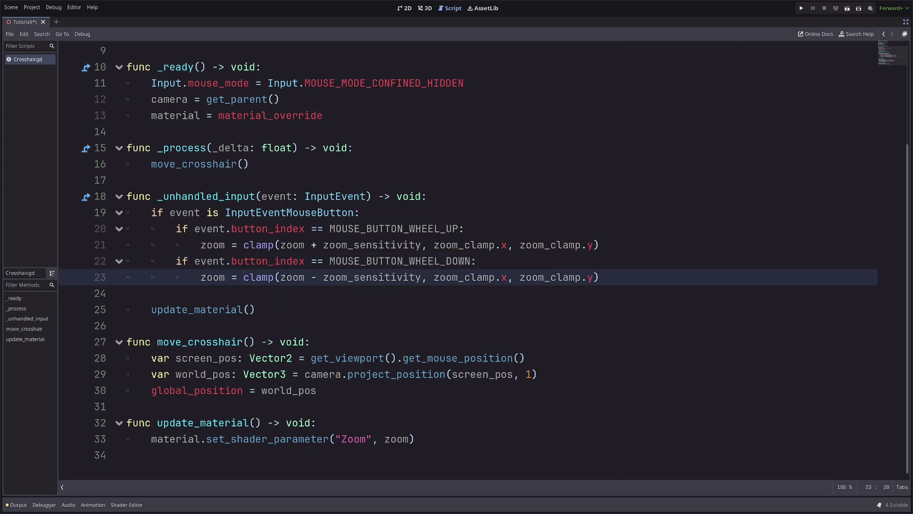
Step: Review move_crosshair's mouse-to-world positioning and update_material's Zoom parameter, then save the scene
left_click(244, 309)
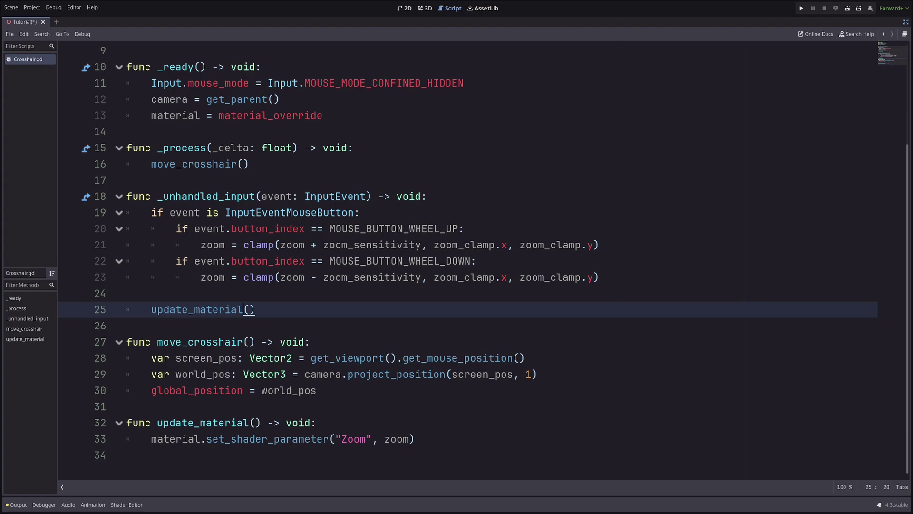
key("Down")
key("Down")
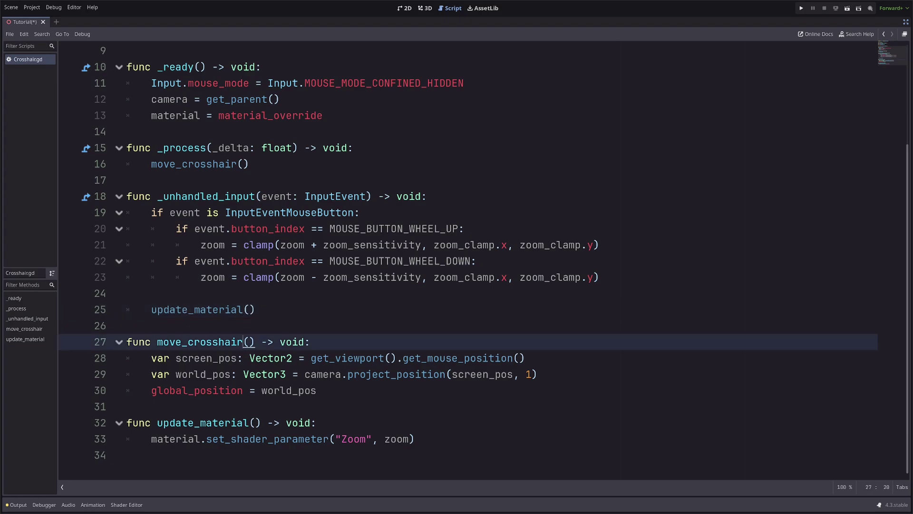
key("Down")
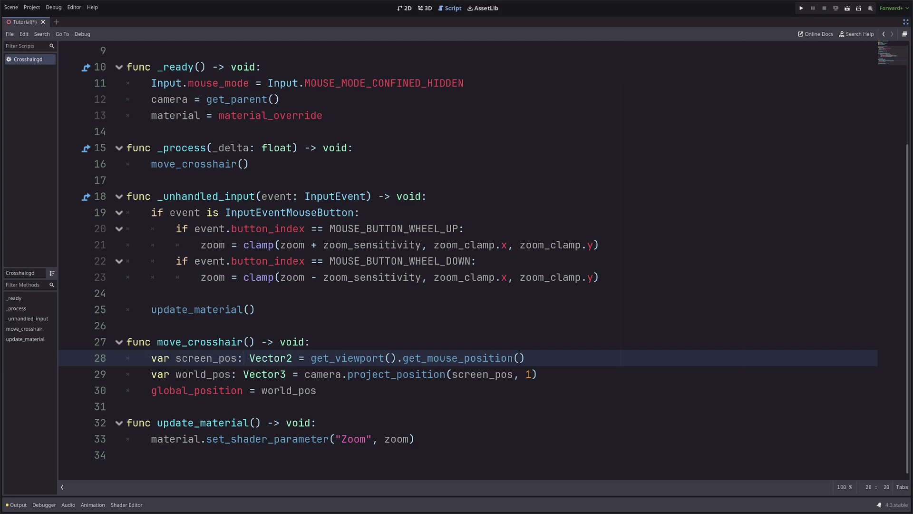
key("Down")
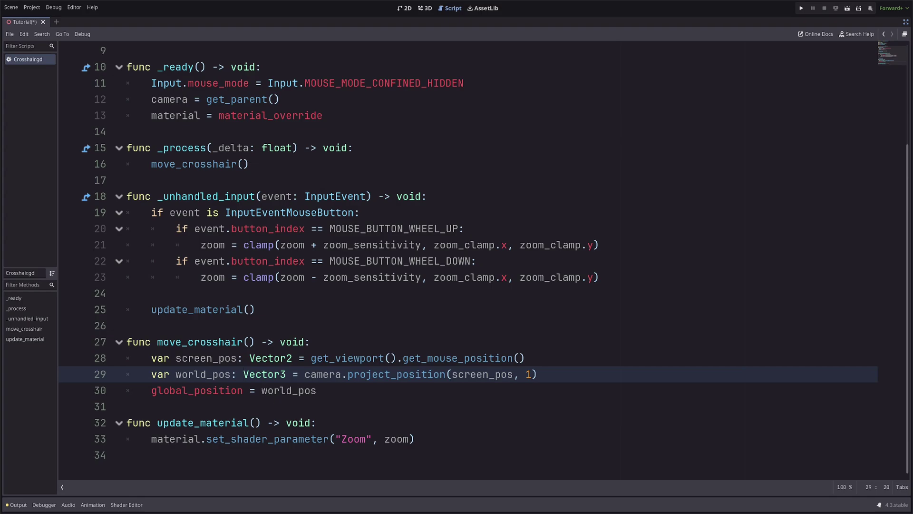
key("Down")
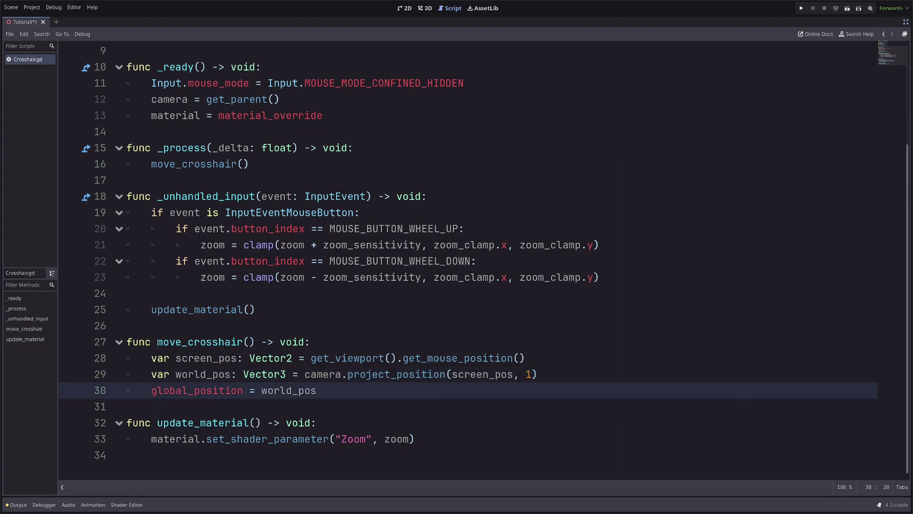
key("Down")
key("Down")
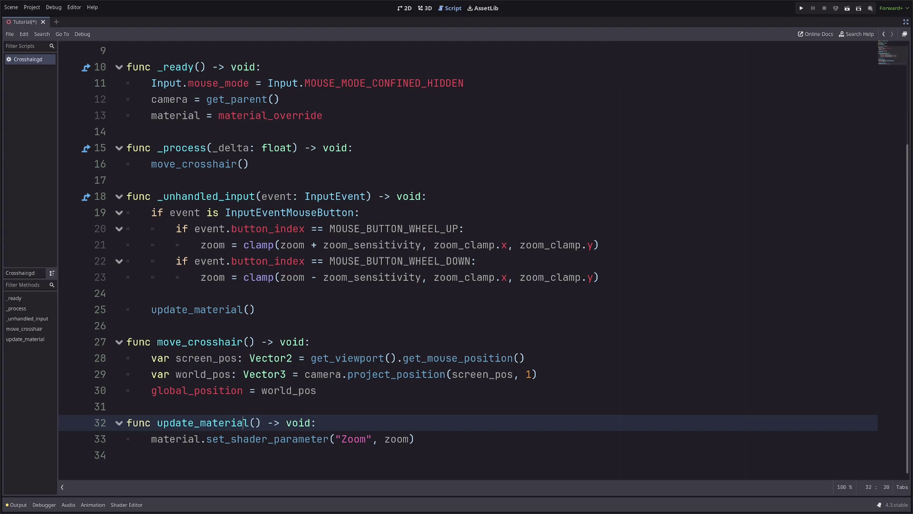
key("Down")
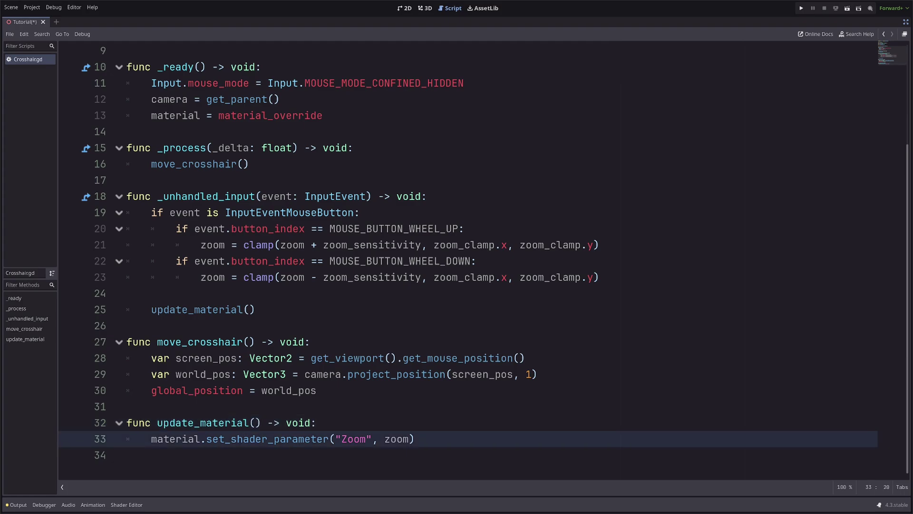
key("ctrl+s")
Step: Run the game with F5 and scroll the mouse wheel up and down to test crosshair zoom
key("F5")
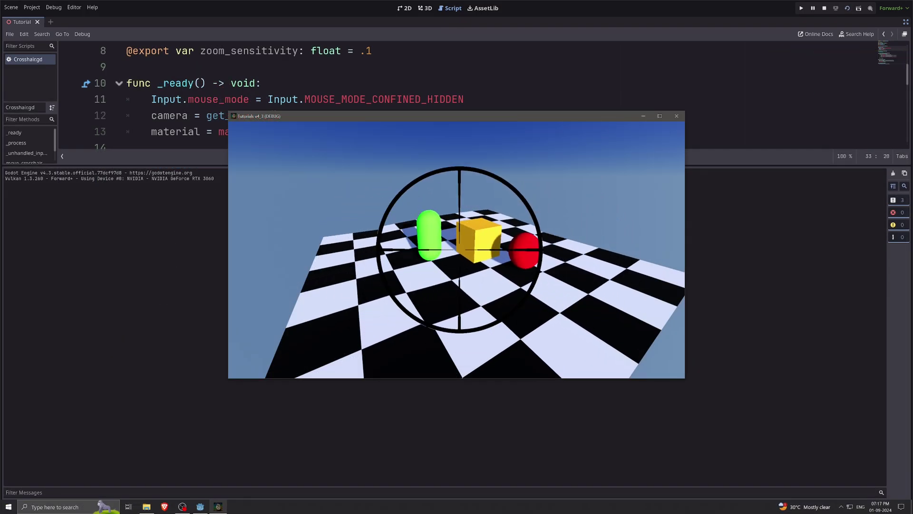
scroll(459, 249, "up", 4)
scroll(459, 248, "down", 4)
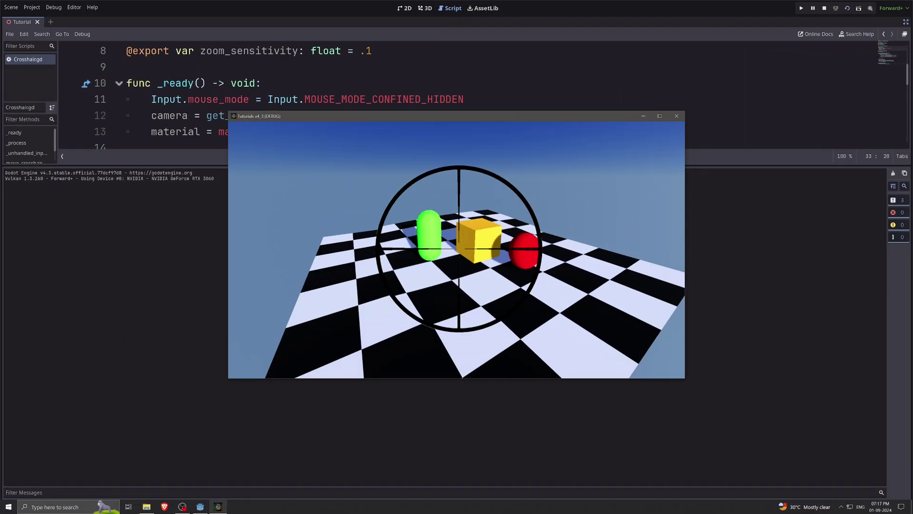